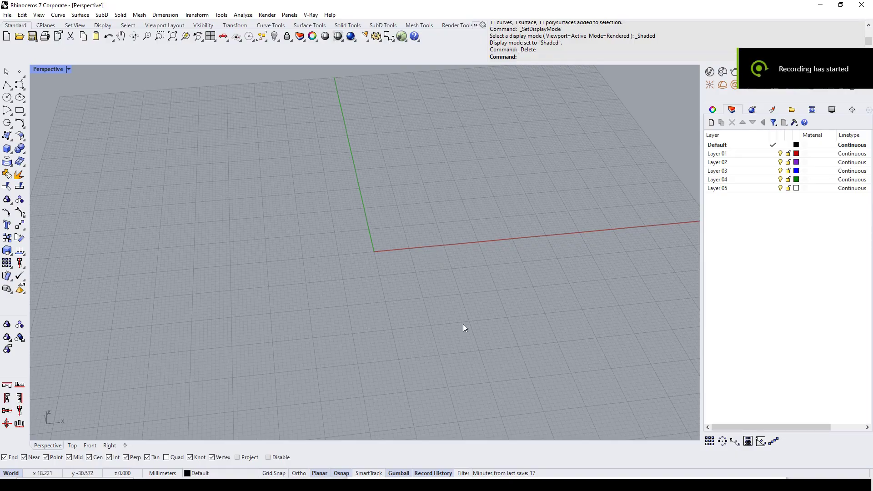
In the Front view, draw an 18 mm diameter circle centred on the origin and offset it 1.5 mm outward
key(ctrl+F2)
click(7, 96)
text(0)
key(Return)
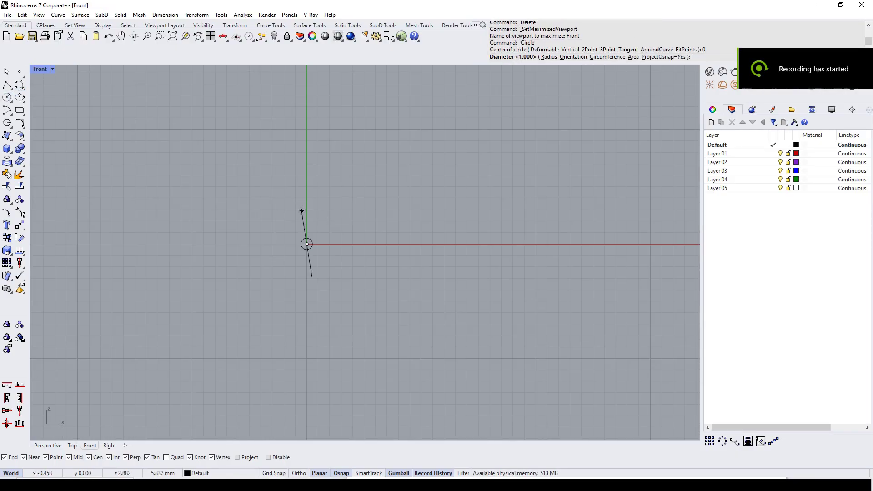
text(18)
key(Return)
text(offset)
key(Return)
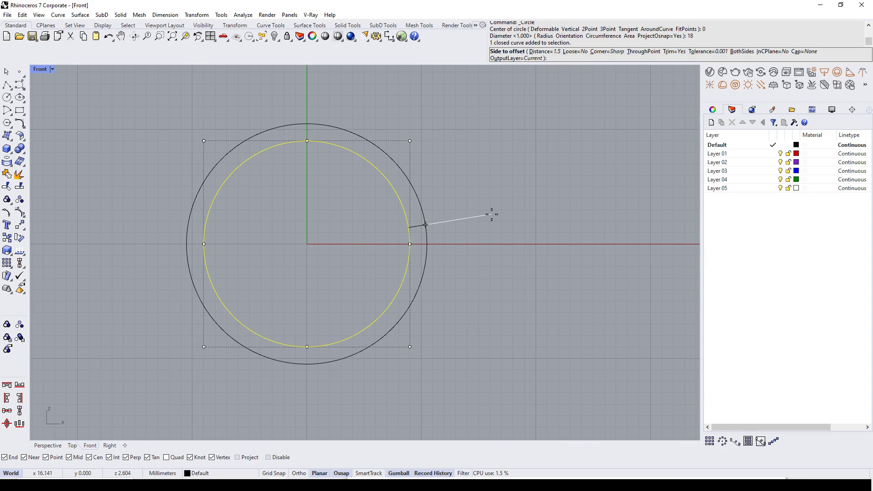
click(490, 212)
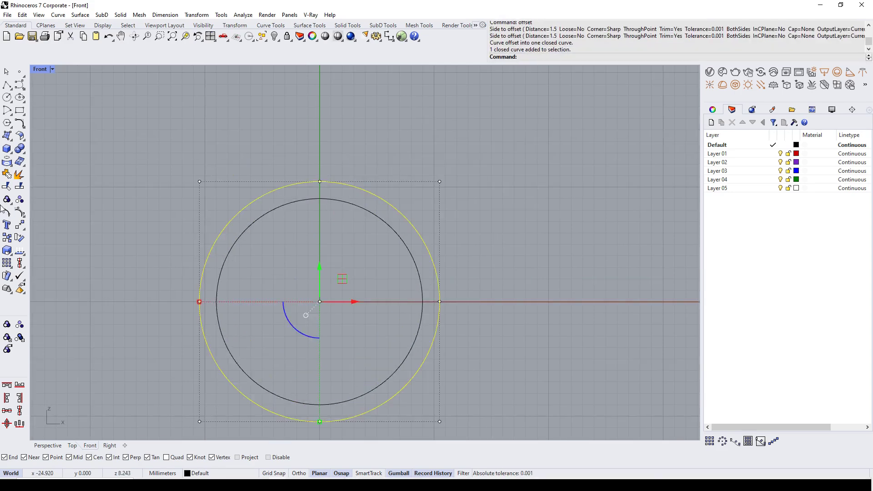
Draw a 5 mm diameter circle at the outer circle's top point and align its bottom with the inner circle's top
click(7, 97)
click(320, 181)
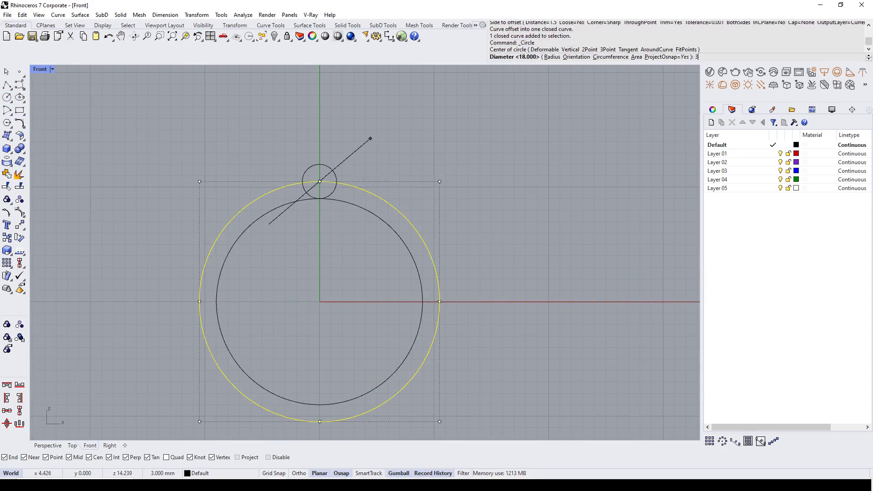
text(5)
key(Return)
scroll(370, 139, up, 4)
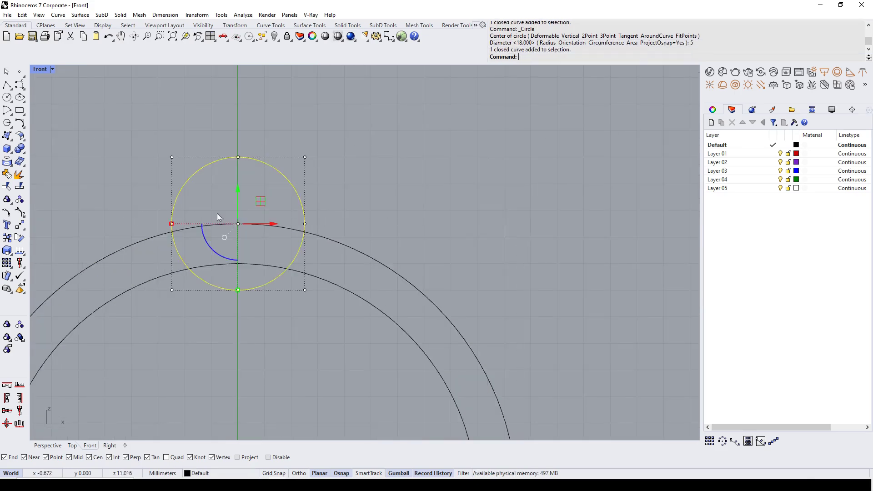
click(18, 385)
click(239, 263)
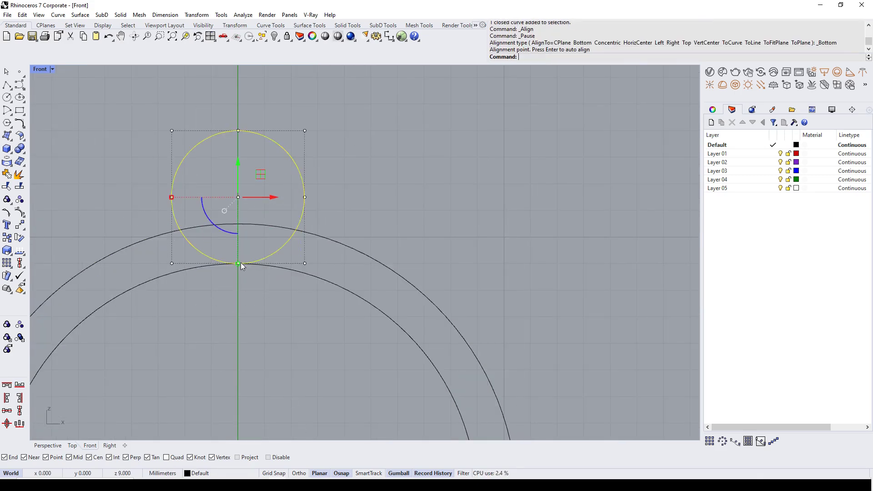
Scale the outer circle from its bottom point until its top meets the top of the small circle
click(389, 271)
scroll(388, 270, down, 8)
right_drag(389, 269, 448, 191)
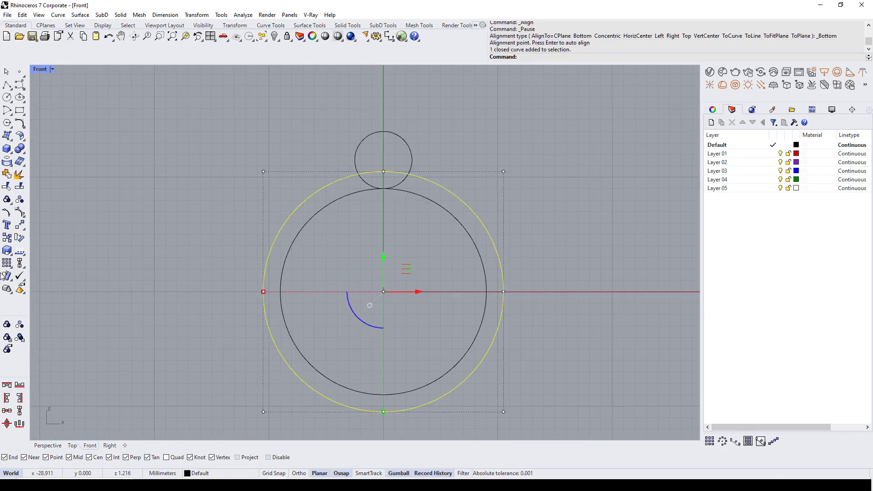
click(7, 329)
click(384, 412)
click(384, 172)
click(383, 132)
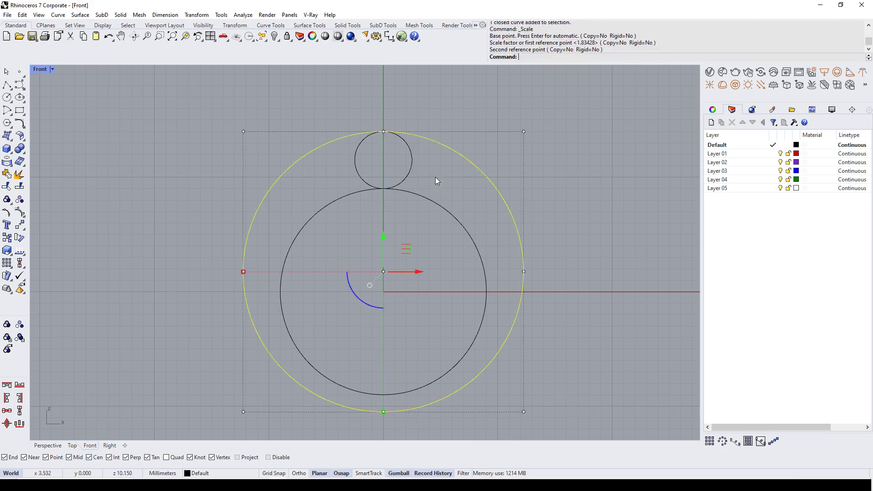
Rotate the small circle in the Perspective view so it stands perpendicular to the two ring circles
scroll(251, 273, up, 2)
drag(241, 272, 255, 277)
scroll(255, 277, down, 8)
right_drag(255, 278, 144, 277)
drag(344, 212, 273, 265)
key(ctrl+F4)
right_drag(400, 232, 350, 212)
scroll(350, 212, up, 5)
click(350, 212)
click(313, 226)
right_drag(267, 245, 278, 350)
shift+drag(278, 349, 341, 353)
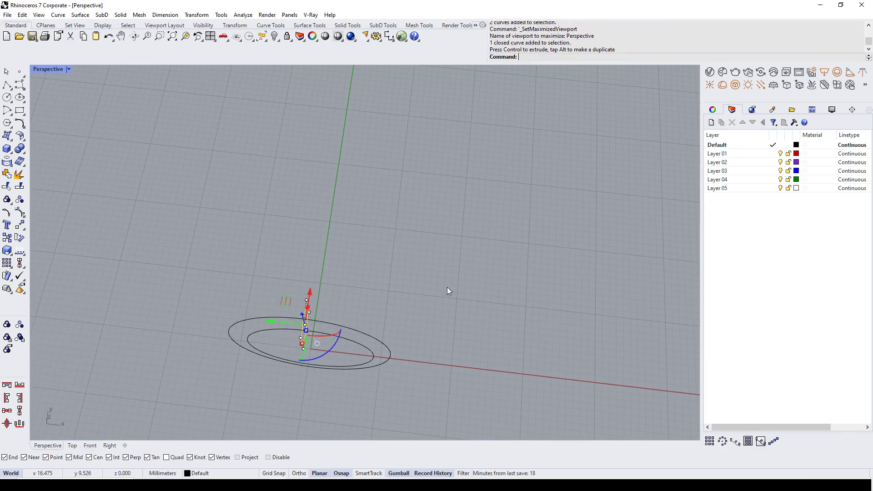
click(402, 345)
right_drag(403, 345, 373, 220)
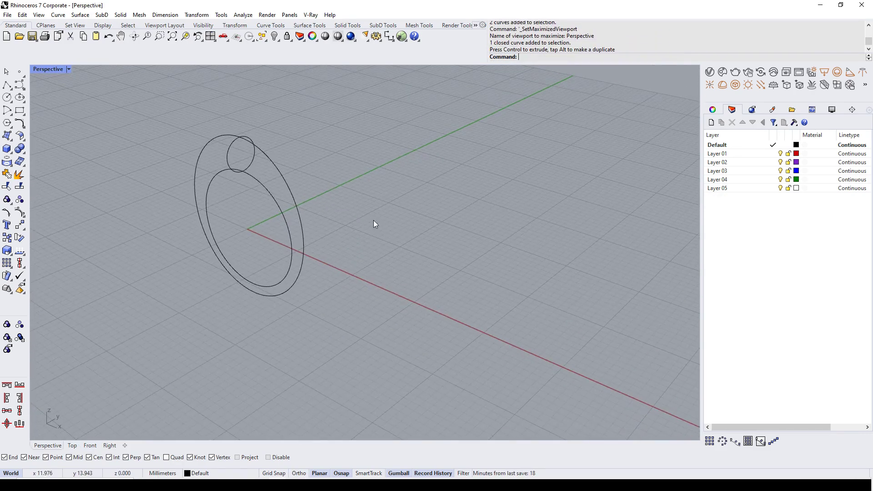
Start a Sweep 2 Rails using the two ring circles as rails and the small circle as the cross section
click(10, 141)
click(34, 178)
click(263, 183)
click(275, 167)
click(247, 168)
key(Return)
key(Return)
Turn off Maintain height, add slashes between the rails on both sides of the ring, and create the sweep
right_drag(685, 207, 648, 154)
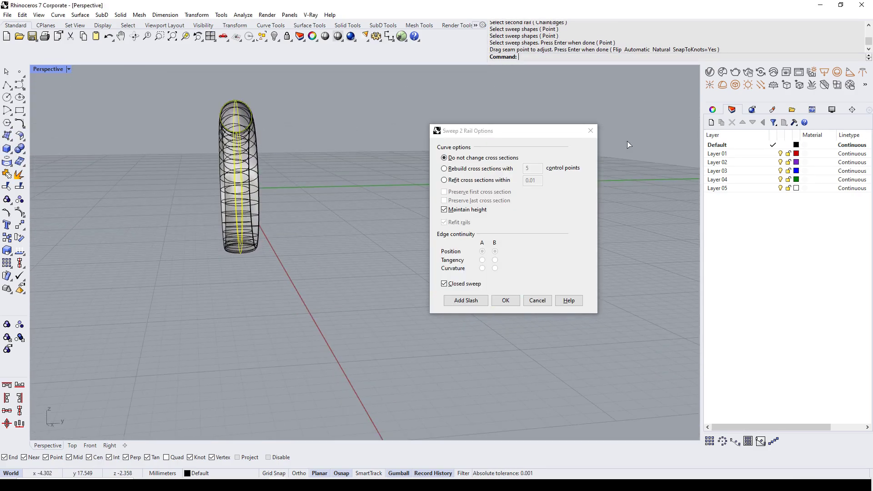
click(447, 210)
right_drag(182, 195, 319, 207)
click(467, 300)
click(394, 233)
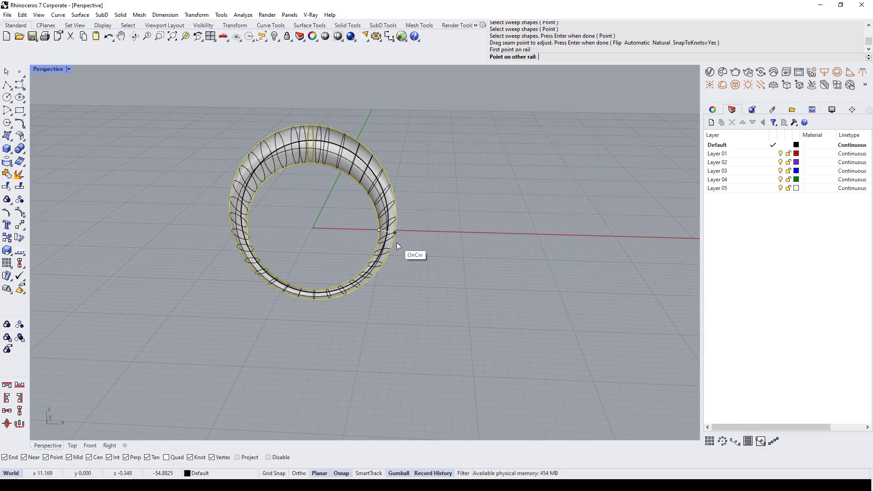
click(398, 234)
click(248, 225)
click(233, 230)
right_drag(321, 225, 295, 231)
key(Return)
click(500, 302)
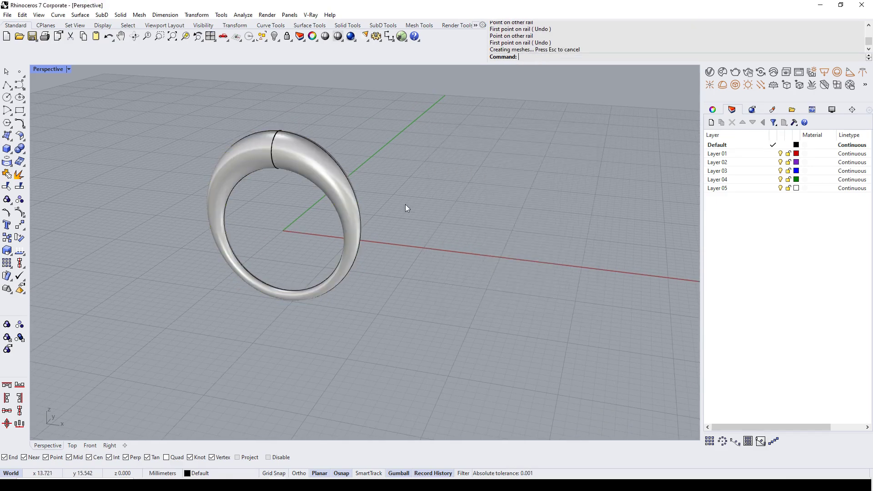
Delete the small profile circle and the swept ring surface, keeping the two rail circles
click(272, 159)
right_click(272, 160)
key(Delete)
click(305, 150)
key(Delete)
right_drag(325, 277, 307, 272)
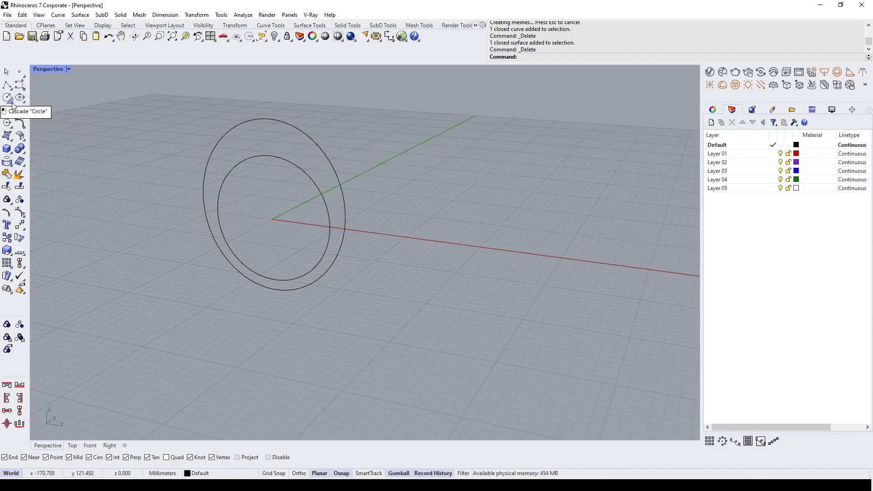
click(23, 97)
click(40, 103)
click(275, 276)
key(Escape)
key(ctrl+F3)
key(ctrl+F3)
key(ctrl+F4)
Draw a vertical circle by its diameter between the bottom points of the inner and outer rail circles
click(10, 101)
click(30, 101)
scroll(298, 309, up, 9)
click(229, 205)
key(ctrl+F3)
click(130, 344)
key(ctrl+F4)
scroll(312, 280, down, 3)
Run Sweep2 with the inner and outer circles as rails and the bottom circle as the cross section
text(Sweep2)
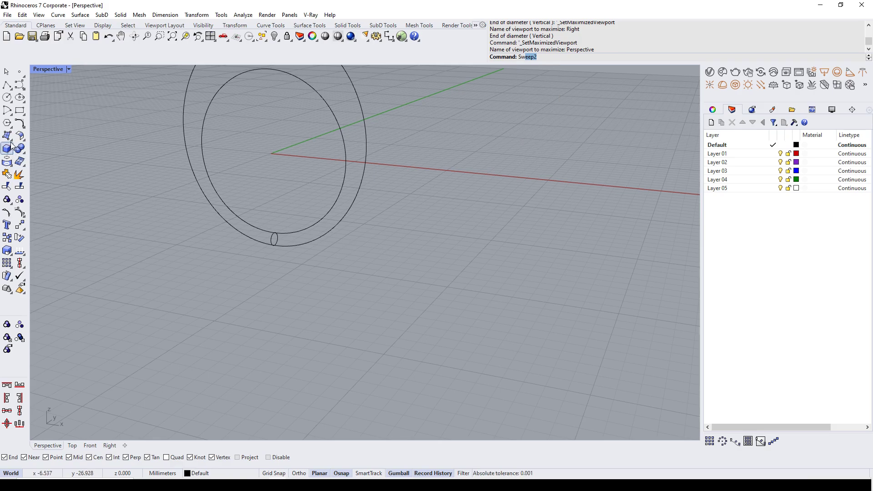
key(Return)
click(295, 235)
click(296, 246)
click(274, 239)
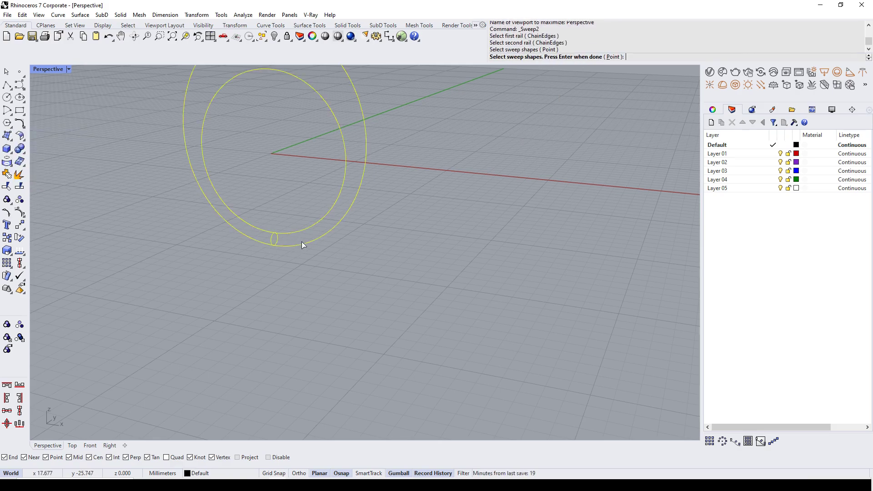
key(Return)
key(Return)
Add a slash between the rails on each side of the ring and create the closed sweep surface
scroll(325, 265, down, 5)
right_drag(326, 266, 386, 263)
click(458, 302)
click(366, 218)
click(377, 217)
click(263, 207)
click(249, 212)
right_drag(347, 199, 277, 216)
key(Return)
click(504, 299)
Examine the swept ring surface up close and from several angles
click(250, 198)
scroll(249, 198, up, 6)
right_drag(336, 176, 314, 194)
text(zs)
scroll(410, 173, down, 6)
click(474, 152)
scroll(473, 152, up, 5)
right_drag(382, 141, 315, 194)
scroll(370, 173, down, 4)
In the Front view, draw a straight polyline from the origin diagonally down to the right, past the ring's outer edge
key(ctrl+F2)
text(pl)
key(Return)
text(0)
key(Return)
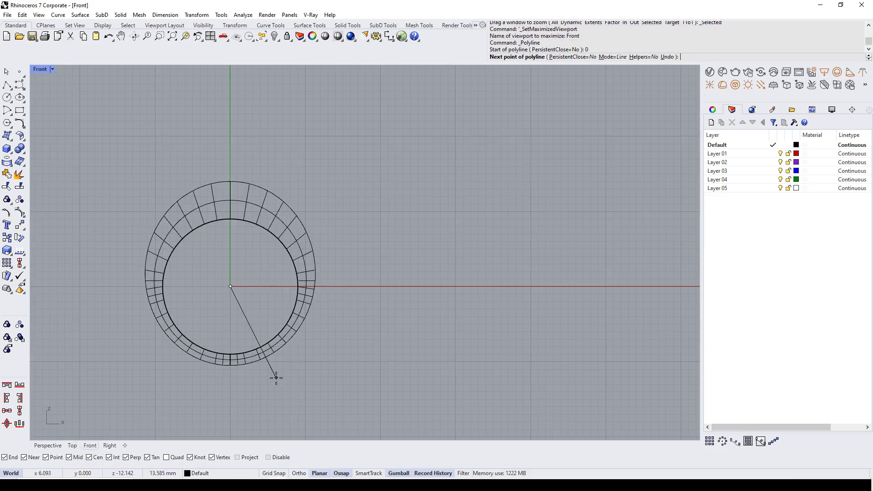
click(330, 351)
key(Return)
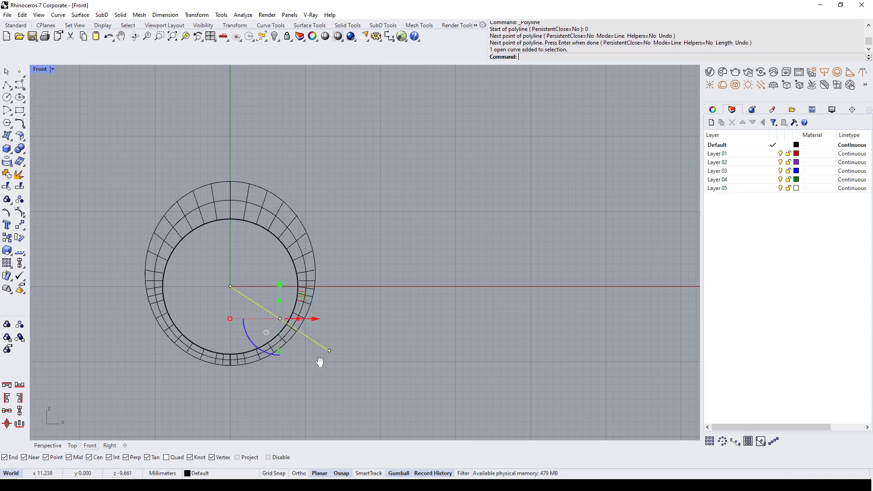
Mirror a copy of the diagonal line about the vertical axis through the origin
right_drag(315, 359, 395, 312)
text(Mirror)
key(Return)
key(Escape)
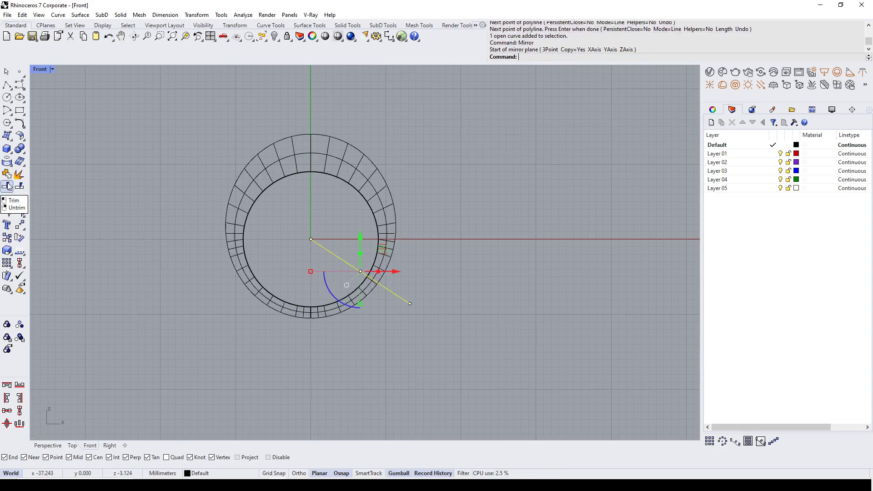
click(23, 237)
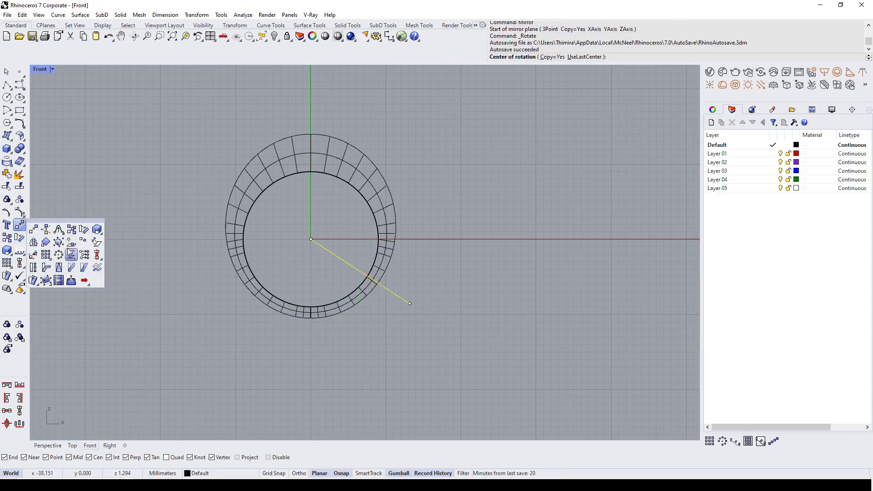
click(33, 242)
click(311, 240)
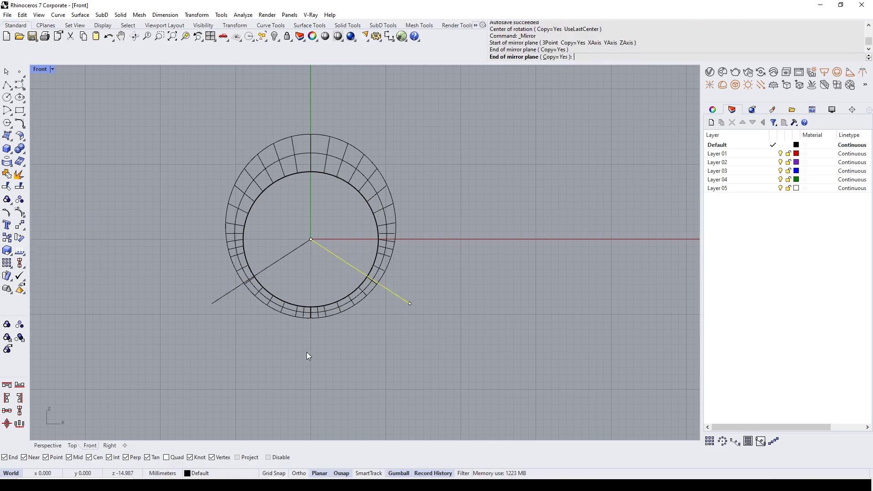
click(310, 350)
Split the ring surface using the two diagonal lines as cutting objects
scroll(255, 289, up, 3)
click(246, 291)
click(20, 186)
click(212, 283)
click(493, 288)
right_click(489, 303)
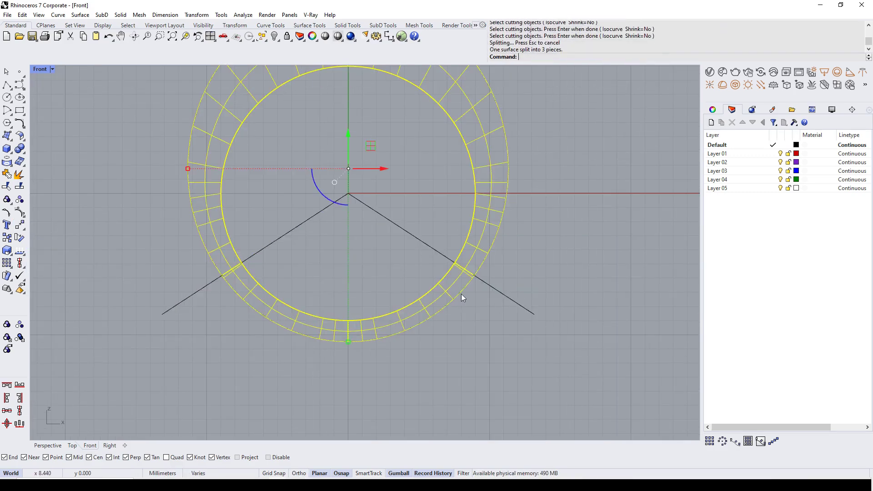
Extract a lengthwise isocurve from the upper ring surface where it runs through the middle of the split end
click(500, 210)
key(ctrl+F4)
right_drag(494, 212, 392, 225)
click(391, 224)
right_drag(346, 182, 354, 293)
key(ctrl+F2)
click(9, 166)
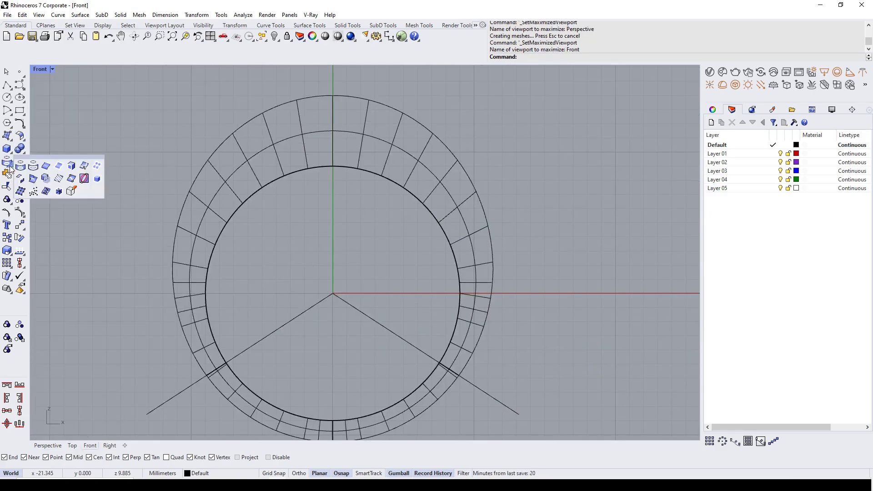
click(85, 168)
click(400, 160)
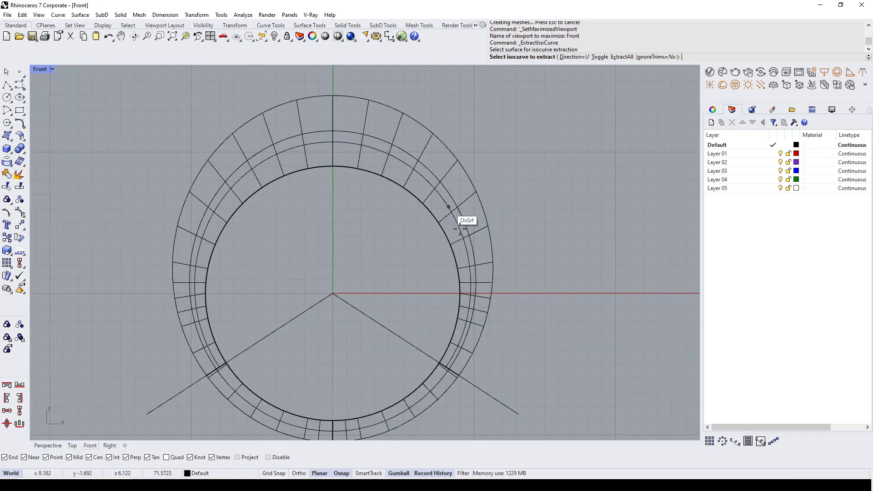
click(449, 370)
key(Return)
text(y)
key(Return)
Switch the Perspective view to Wireframe display and measure the length of the extracted isocurve
key(ctrl+F4)
right_drag(447, 283, 417, 162)
click(417, 162)
key(ctrl+alt+w)
click(243, 15)
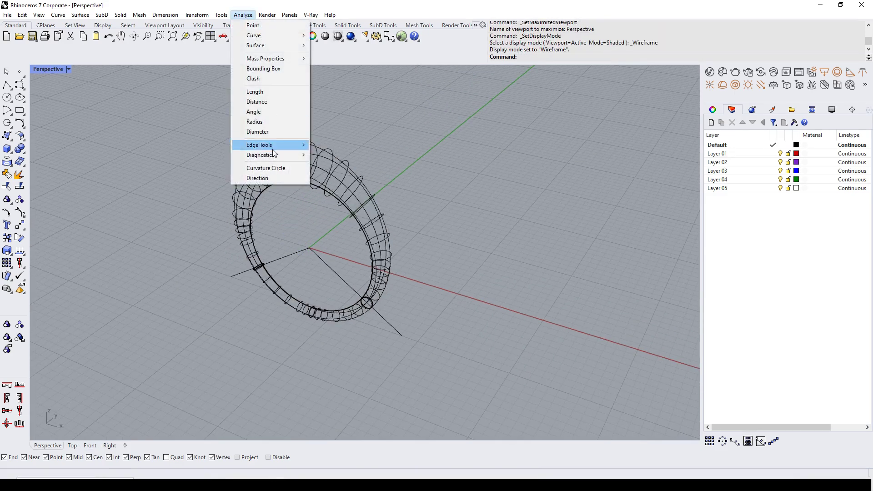
click(254, 92)
click(329, 174)
key(Return)
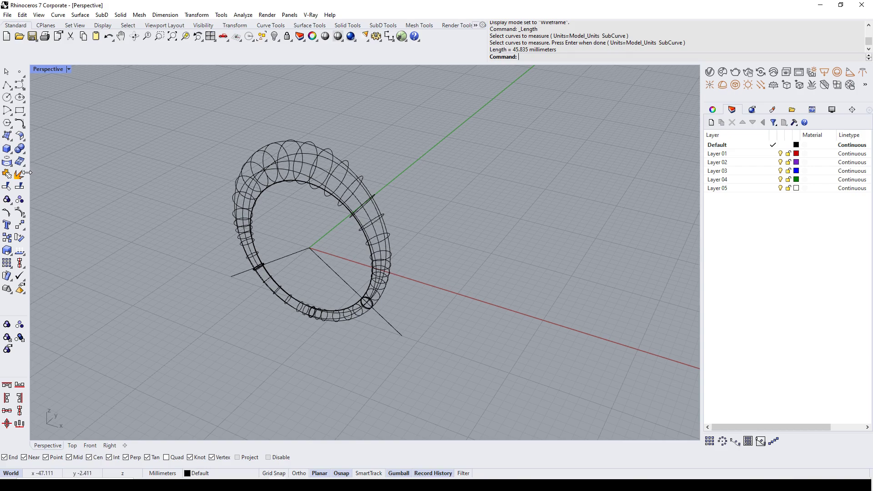
Draw a 45.835 mm line from the origin along the X axis and move it along that axis away from the ring
click(7, 84)
text(0)
key(Return)
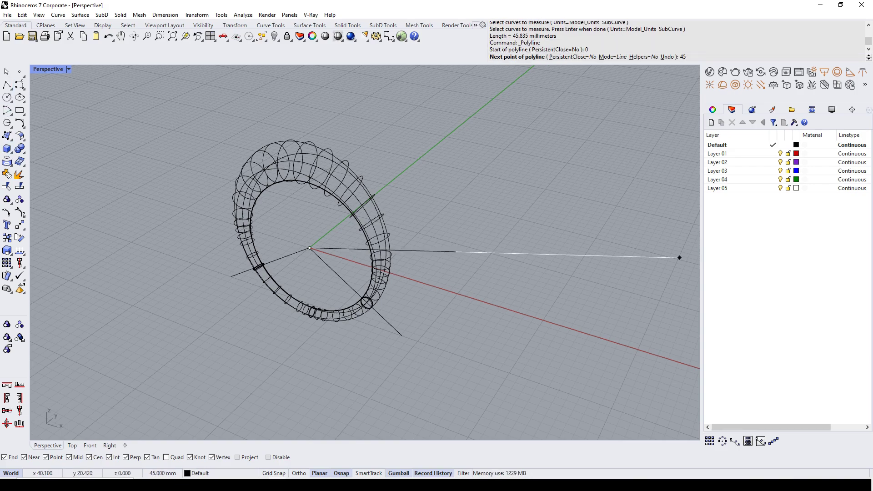
key(Return)
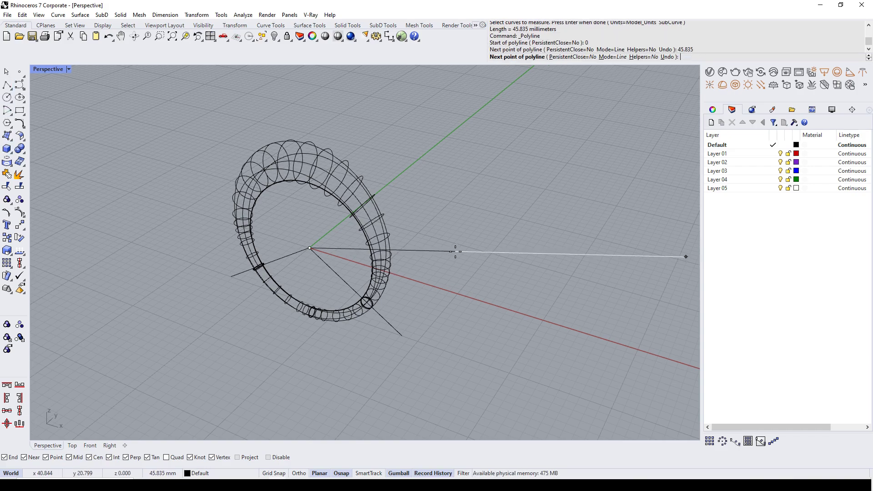
shift+click(502, 257)
key(Return)
click(524, 311)
drag(640, 362, 674, 373)
Flow the upper ring surface from its extracted isocurve onto the straight line
scroll(292, 236, down, 5)
click(309, 187)
right_drag(292, 236, 314, 248)
scroll(323, 182, up, 7)
click(320, 238)
key(Escape)
click(278, 249)
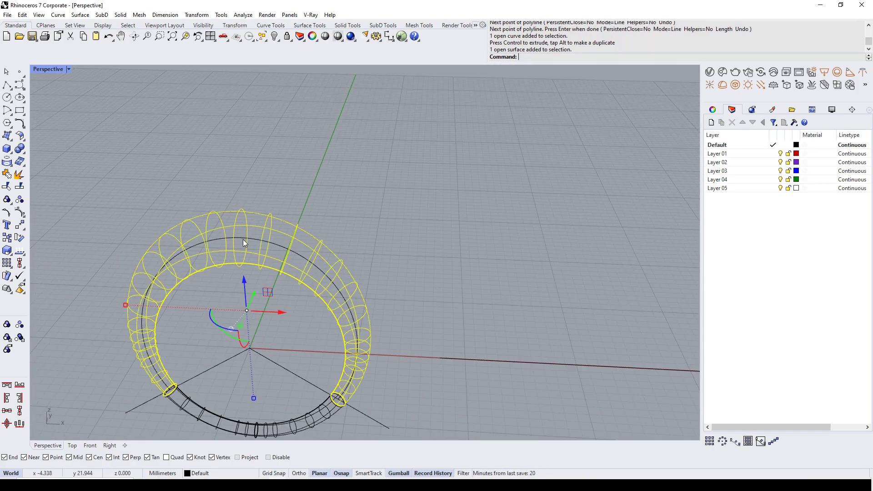
click(11, 277)
click(46, 296)
click(143, 315)
scroll(365, 325, down, 6)
scroll(421, 342, up, 4)
click(420, 342)
Switch the Perspective view to Shaded display and select the straightened surface
mouse_move(401, 314)
right_down()
mouse_move(410, 331)
mouse_move(419, 297)
mouse_move(362, 287)
mouse_move(391, 294)
mouse_move(394, 148)
mouse_move(353, 296)
mouse_move(437, 317)
mouse_move(387, 285)
right_up()
text(zs)
key(Return)
click(394, 148)
key(ctrl+alt+s)
click(387, 285)
text(Rebuild)
key(Return)
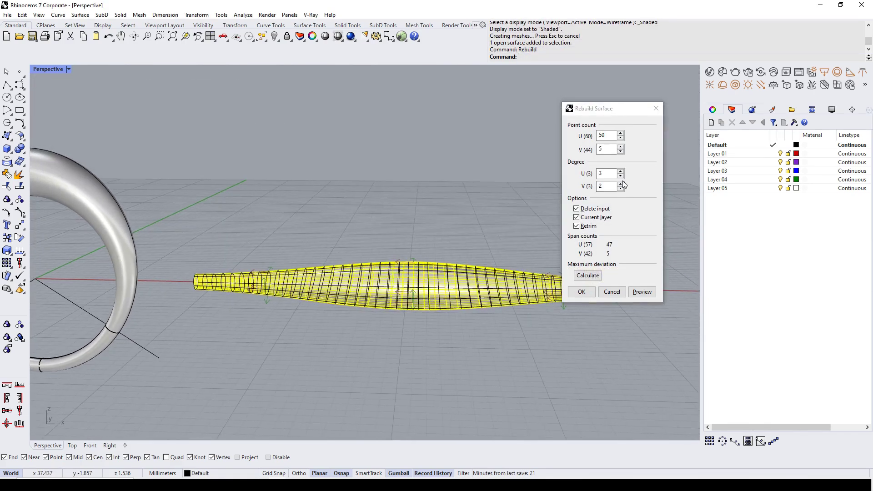
scroll(609, 136, down, 5)
click(621, 293)
Rebuild the straightened surface with 40 points in U and 18 in V, degree 3 in U and 2 in V
right_drag(514, 248, 513, 265)
right_click(513, 266)
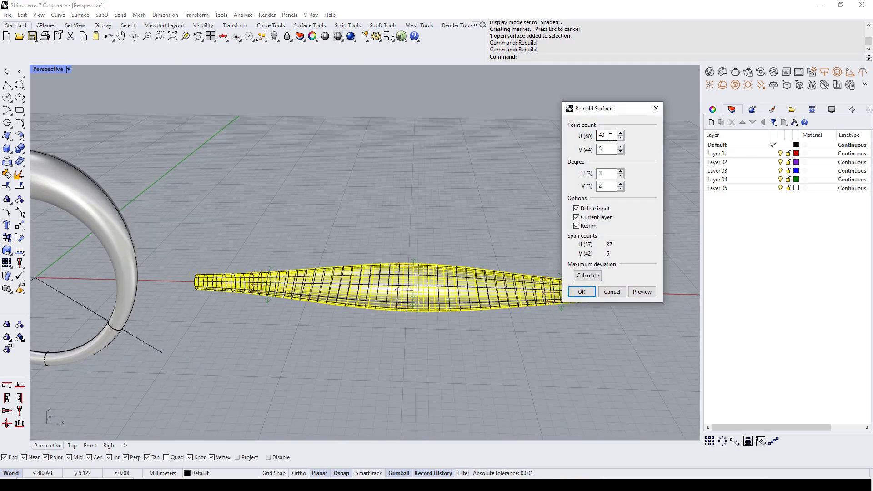
click(604, 150)
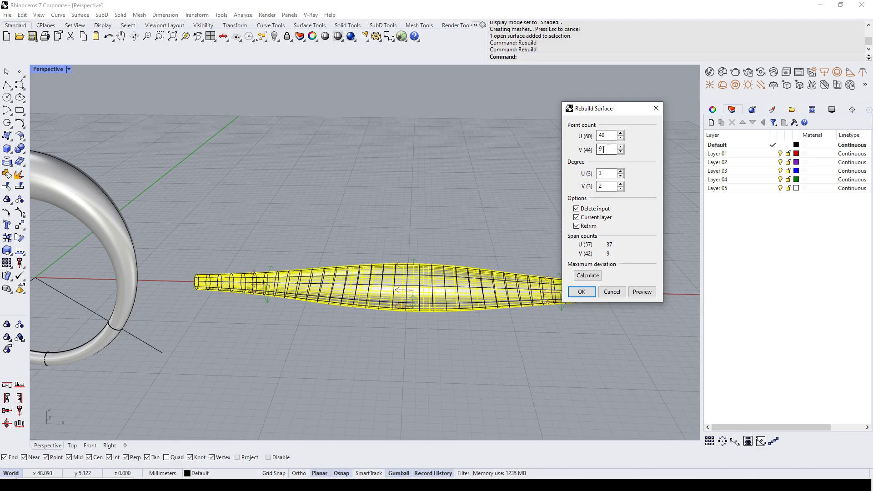
scroll(603, 149, up, 4)
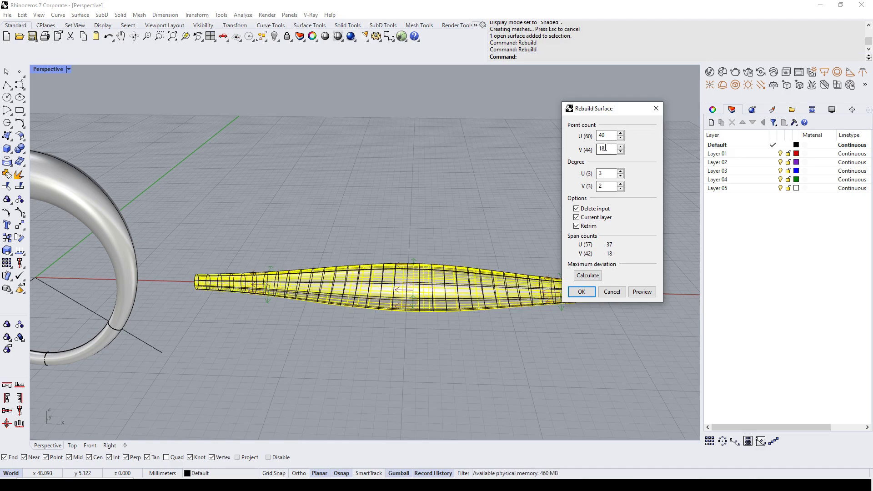
click(586, 293)
Hide the rebuilt straight surface in the Top view
right_drag(510, 273, 468, 277)
key(Escape)
key(ctrl+F1)
scroll(464, 295, down, 10)
scroll(464, 291, up, 8)
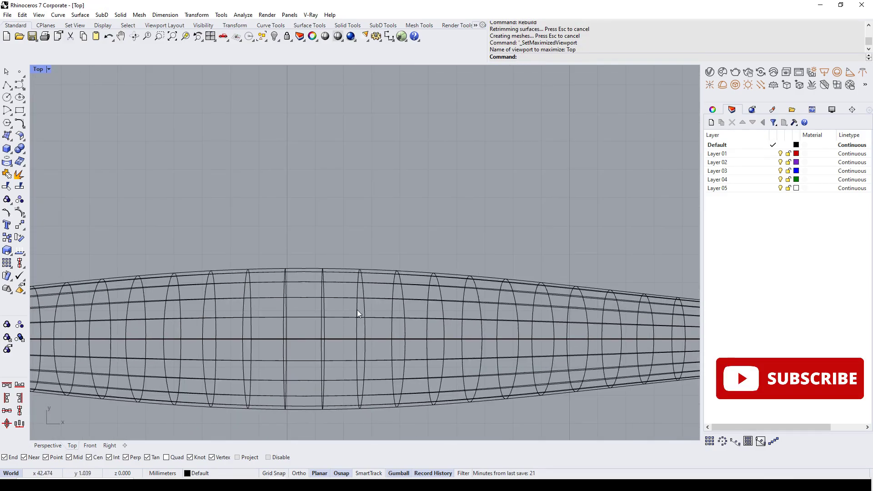
click(5, 98)
right_drag(286, 289, 304, 255)
scroll(328, 298, up, 6)
key(Escape)
drag(357, 168, 323, 244)
key(ctrl+h)
Draw a 1.5 mm diameter circle centred on the midpoint of the straight line
click(7, 97)
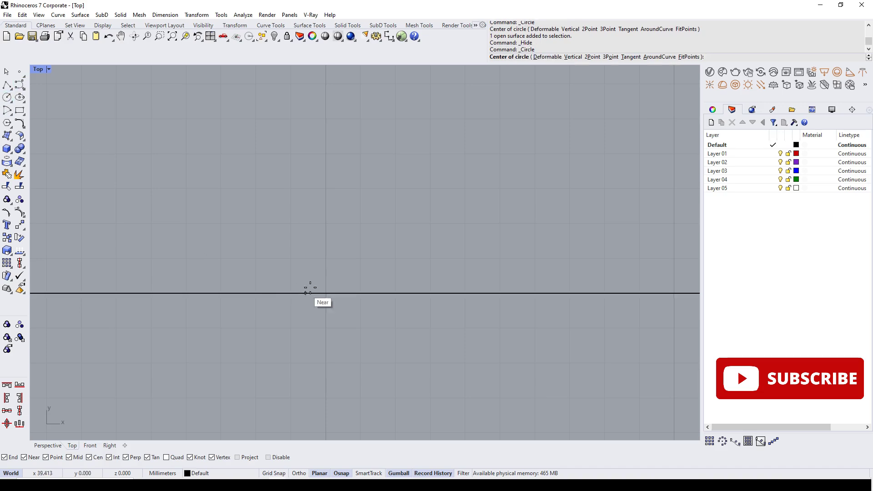
scroll(318, 296, down, 4)
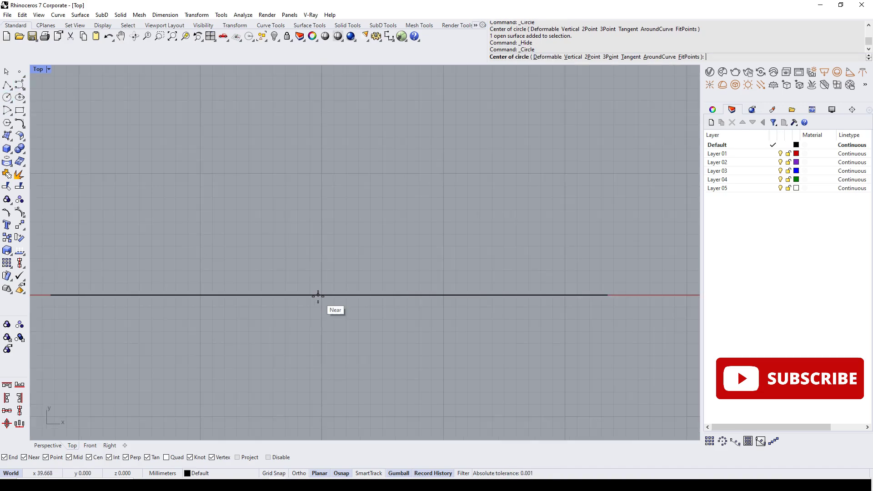
click(306, 296)
scroll(306, 297, up, 3)
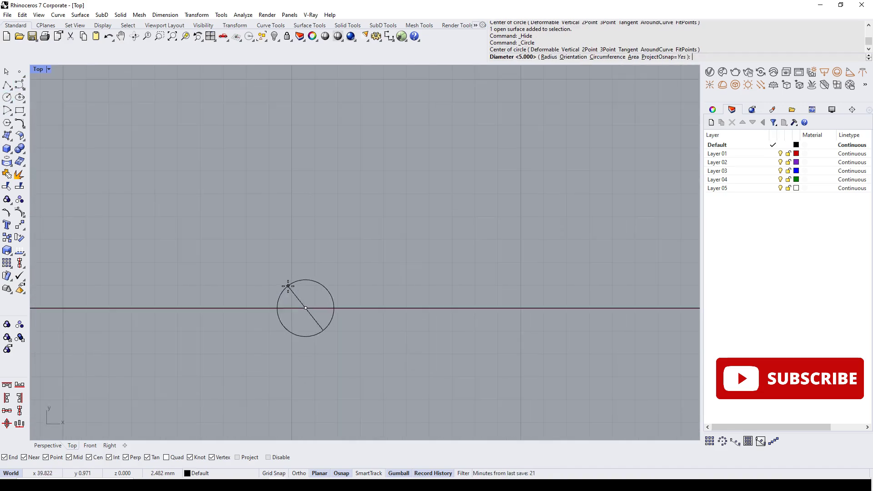
key(Return)
Show the hidden straight surface again to compare it with the circle
key(ctrl+shift+h)
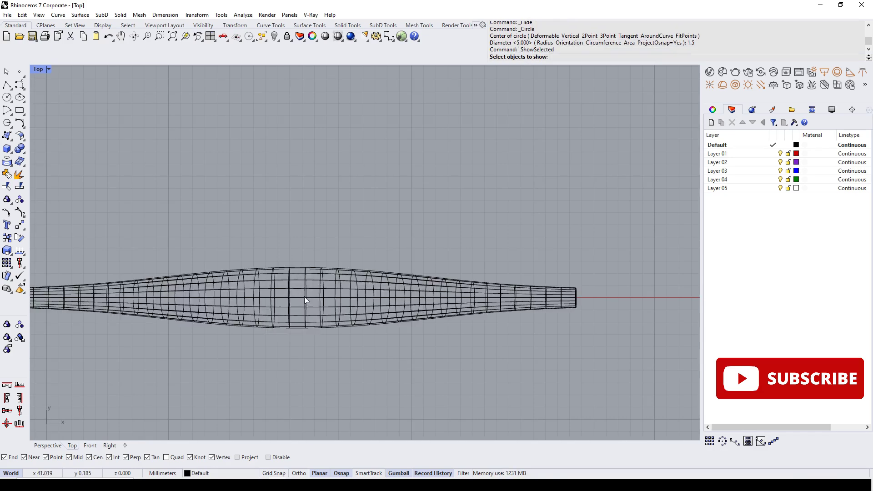
click(294, 288)
key(Return)
scroll(296, 291, up, 11)
click(314, 287)
click(145, 190)
Draw a 2 mm diameter circle on the same centre and delete the 1.5 mm circle
click(6, 97)
click(290, 312)
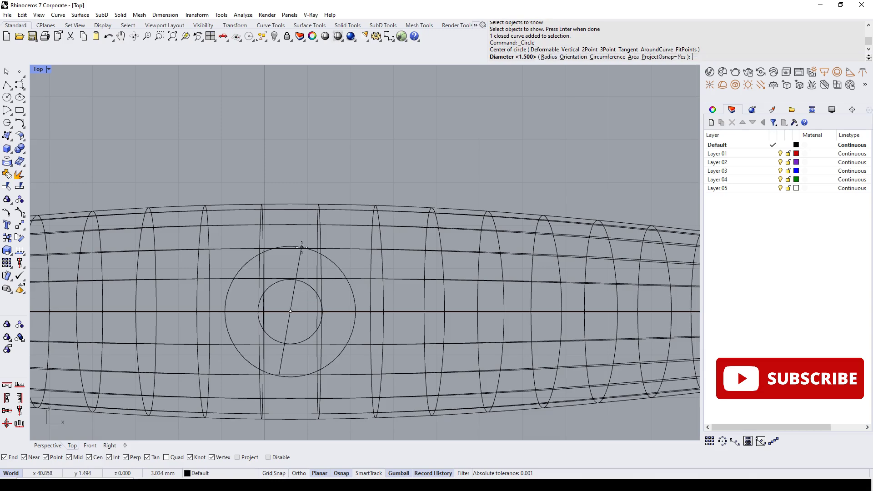
key(Return)
click(313, 287)
drag(322, 312, 405, 332)
key(Delete)
Copy the 2 mm circle along the straight line so that the copy touches the original
click(332, 310)
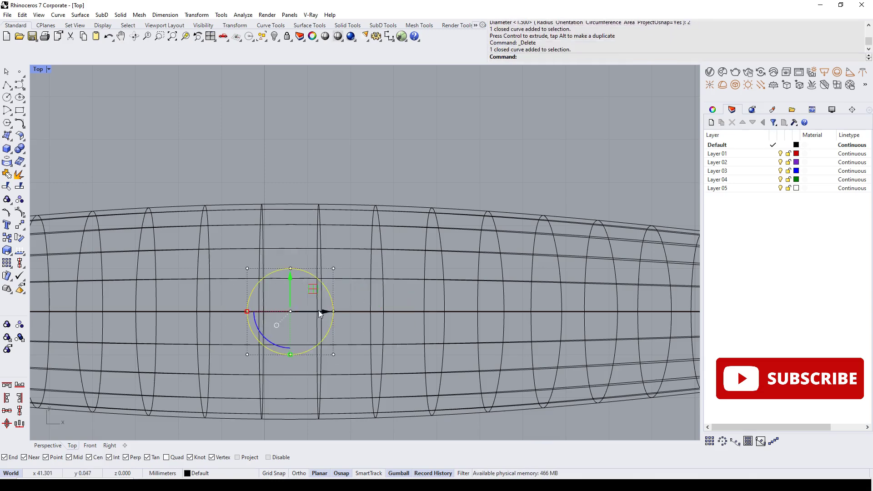
scroll(92, 311, up, 1)
click(8, 249)
click(283, 311)
click(389, 312)
key(Return)
Hide the straight surface and trim away the left circle's lower half and the right circle's upper half at the line
click(432, 202)
key(ctrl+h)
right_drag(432, 203, 346, 206)
scroll(348, 205, up, 2)
drag(351, 205, 256, 314)
key(ctrl+t)
click(257, 338)
click(349, 231)
key(Return)
Join the two remaining half circles into one S-shaped curve and select it
click(287, 335)
shift+click(265, 264)
key(ctrl+j)
right_drag(289, 264, 263, 271)
click(236, 267)
click(6, 264)
text(10)
key(Return)
key(Return)
click(116, 302)
scroll(392, 296, down, 14)
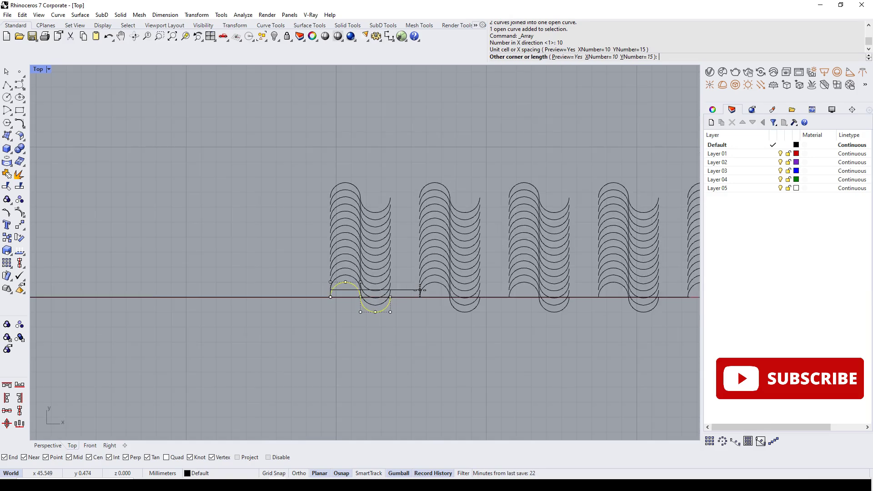
key(Escape)
Array the S-shaped curve with 10 in X and 1 in Y, spaced end to end along the line
key(Return)
text(10)
key(Return)
text(1)
key(Return)
scroll(440, 271, up, 7)
click(52, 366)
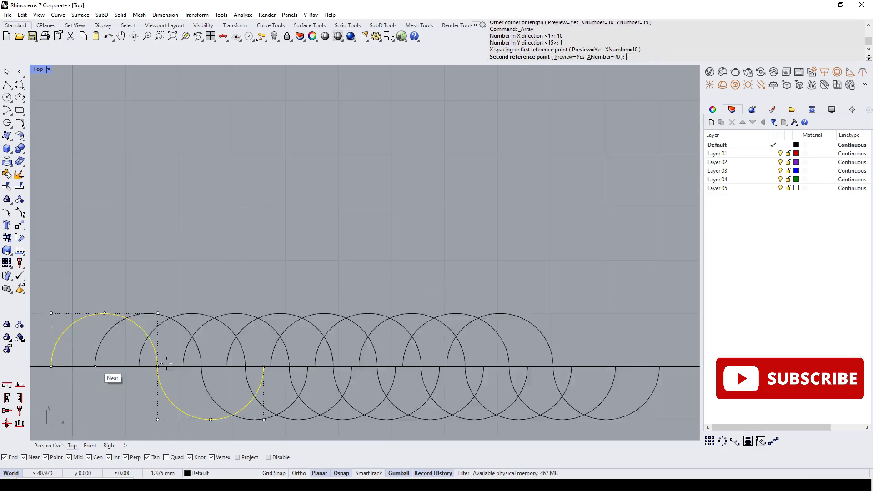
click(264, 366)
scroll(316, 317, down, 6)
key(Return)
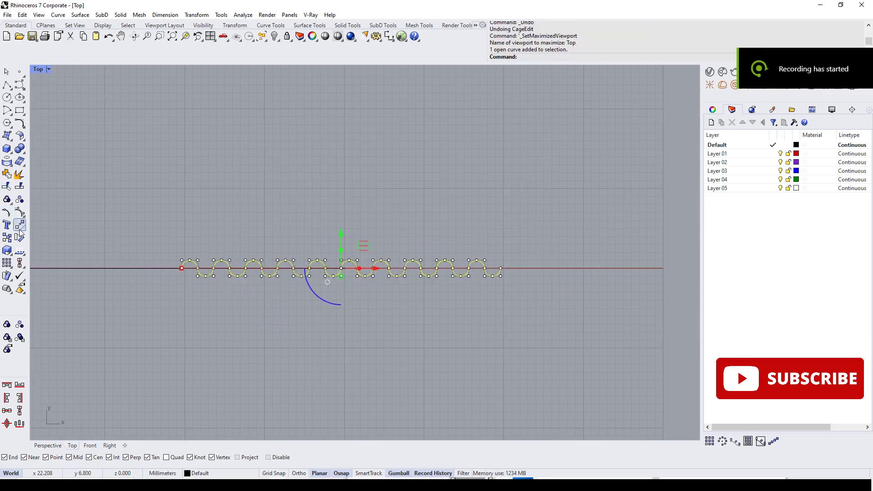
Create a bounding-box edit cage around the wave curve with World coordinates, 4 points and degree 3 per direction, and Global region
click(22, 228)
click(59, 278)
click(562, 58)
key(Return)
key(Return)
key(Return)
drag(273, 191, 516, 355)
click(3, 277)
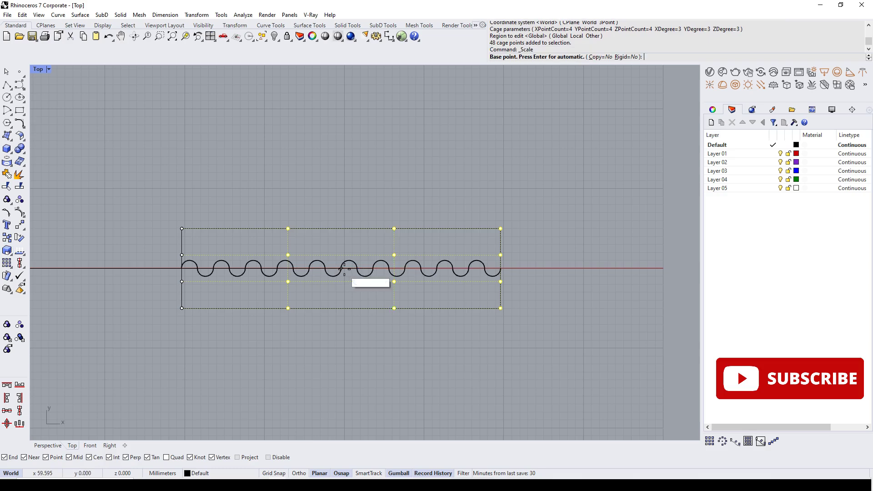
scroll(376, 267, up, 6)
click(369, 267)
scroll(378, 273, down, 8)
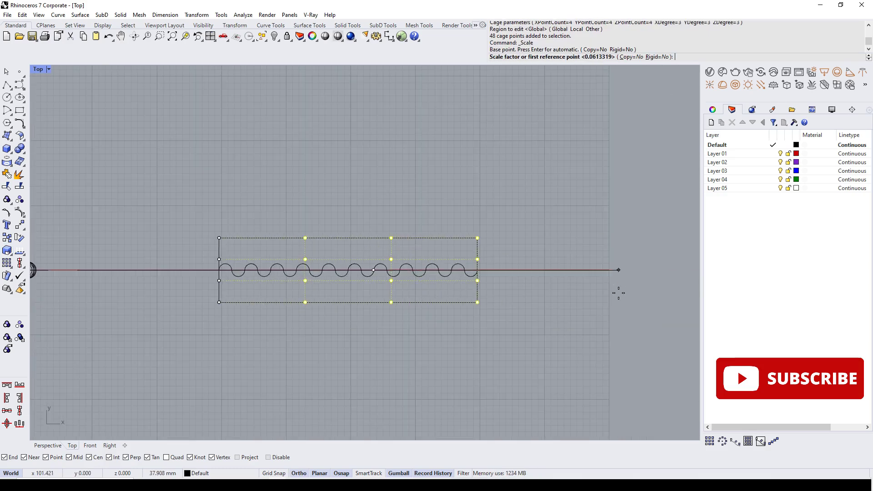
shift+click(618, 293)
key(F8)
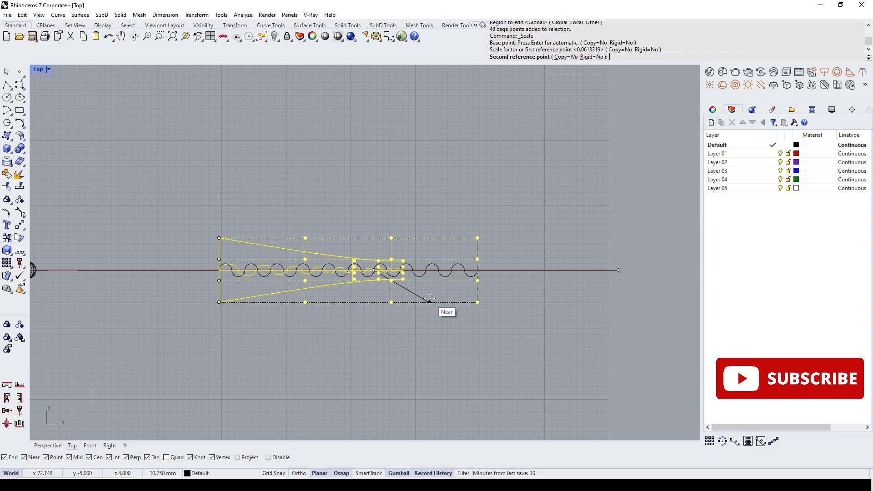
key(Escape)
Scale down the two right-hand columns of cage points about a point on the axis to taper the wave
drag(339, 228, 573, 399)
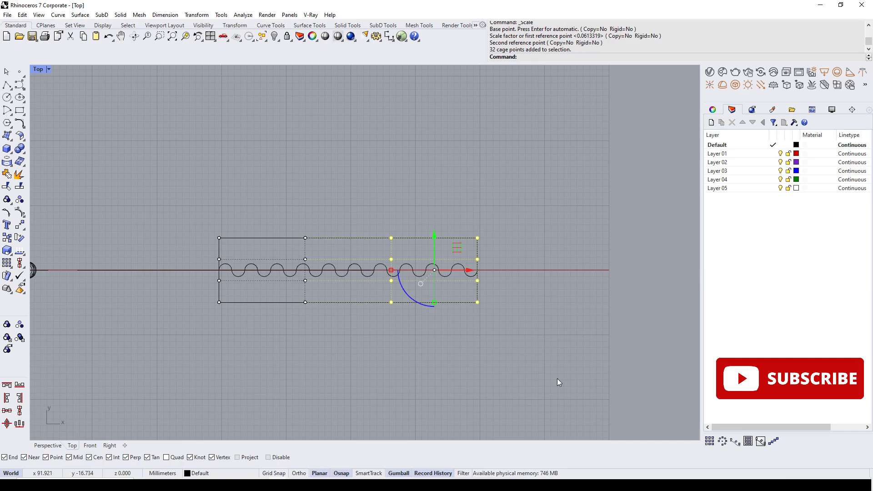
right_click(333, 280)
scroll(382, 267, up, 8)
click(360, 276)
scroll(383, 278, down, 8)
click(392, 283)
scroll(391, 283, down, 1)
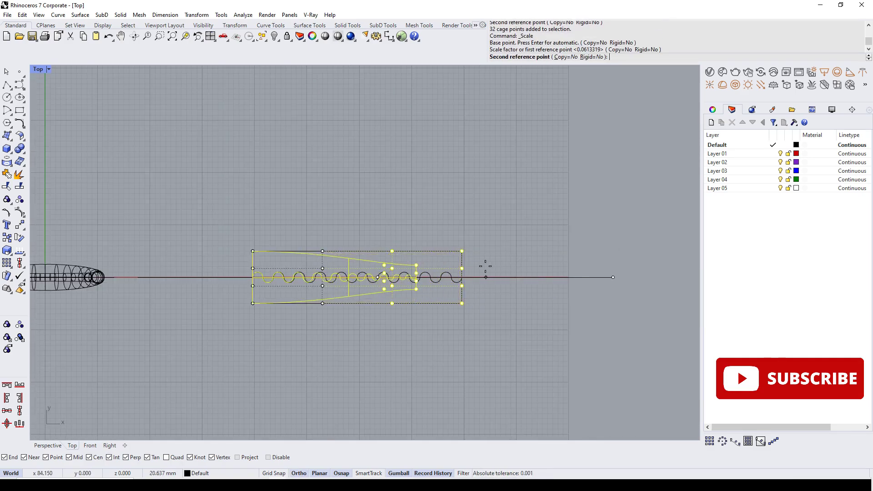
scroll(478, 273, up, 3)
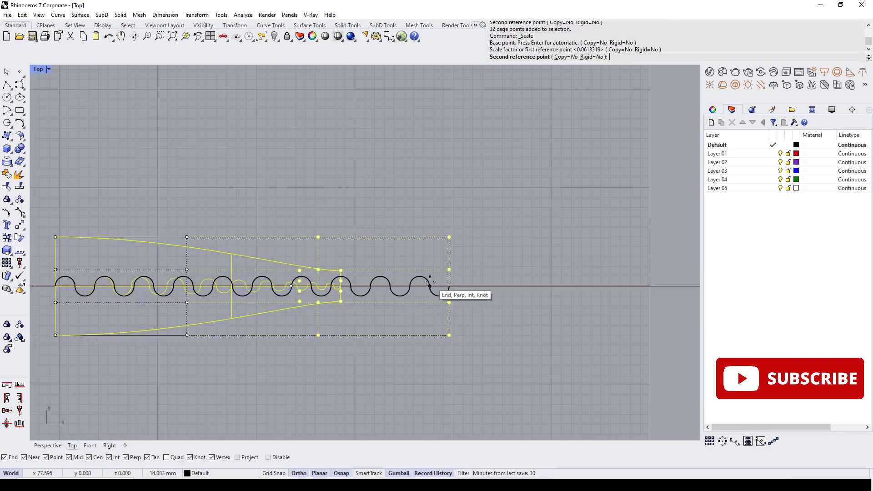
click(367, 291)
Try shifting a column of cage points along the axis and undo the move
scroll(364, 297, up, 2)
drag(354, 245, 378, 298)
drag(399, 270, 332, 298)
key(ctrl+z)
Scale up the cage points at the left end so the wave widens there and tapers towards the other end
scroll(332, 297, down, 4)
right_drag(332, 298, 448, 287)
drag(224, 186, 234, 348)
key(Escape)
scroll(372, 334, down, 6)
right_drag(373, 334, 448, 262)
key(Escape)
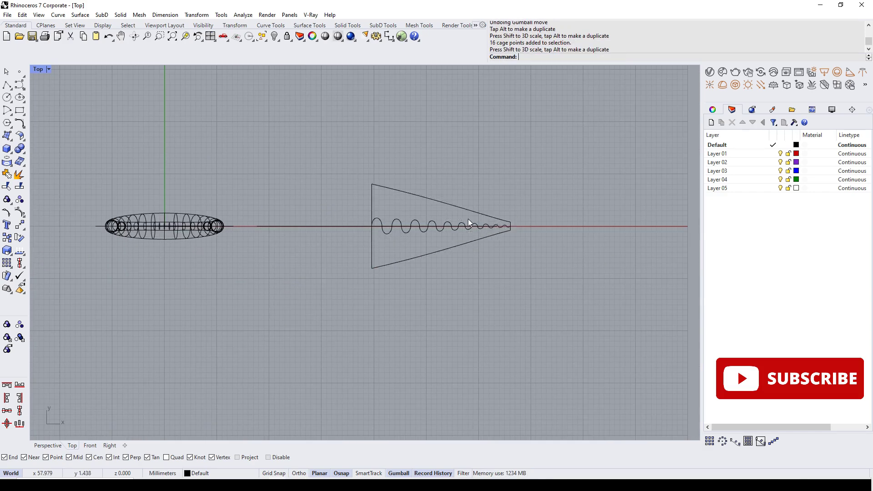
Delete the edit cage around the tapered wave curve
drag(453, 161, 427, 206)
scroll(502, 223, up, 3)
key(Delete)
Rotate a copy of the tapered wave curve by half a turn about its wide end
click(512, 203)
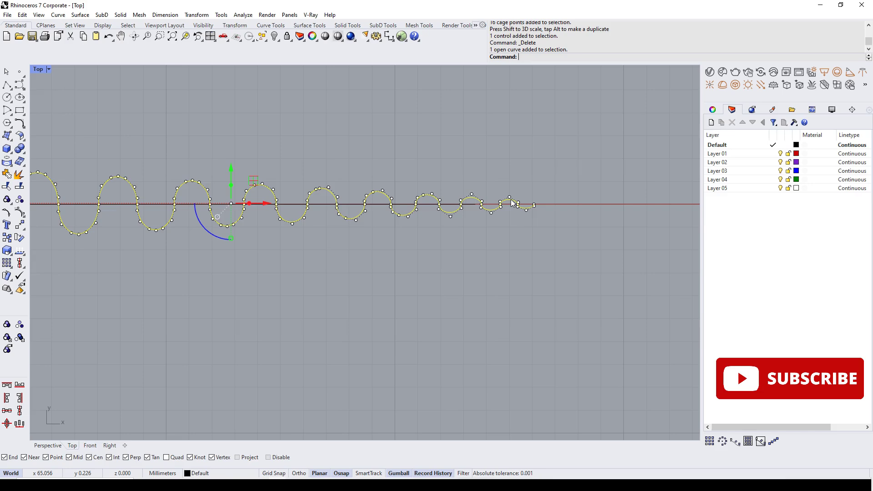
scroll(394, 206, down, 4)
right_drag(394, 206, 578, 235)
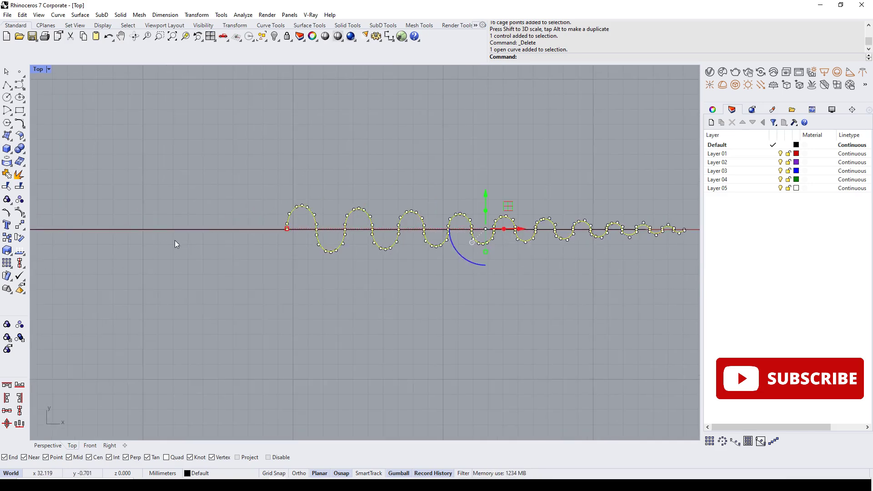
click(20, 237)
click(287, 229)
shift+click(464, 286)
shift+click(154, 323)
right_click(272, 291)
Join the original and rotated wave curves into one open curve
right_drag(269, 194, 388, 183)
shift+click(349, 209)
key(ctrl+j)
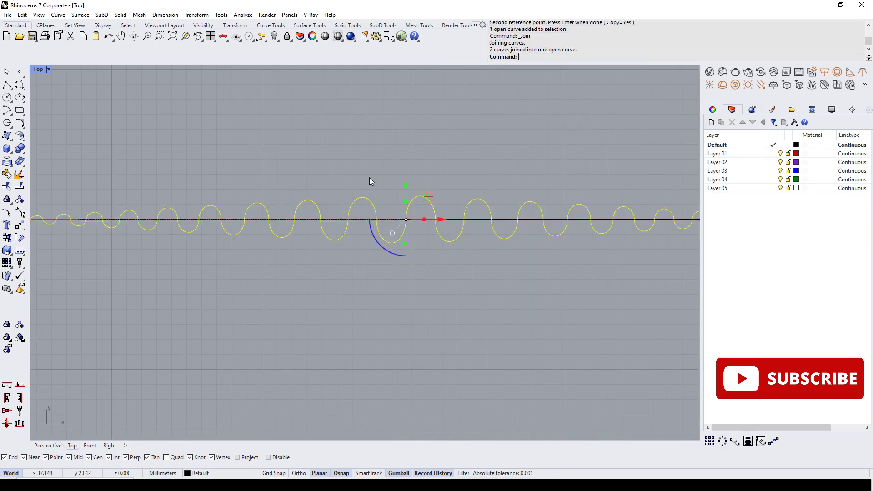
click(361, 187)
scroll(386, 193, down, 4)
Raise the joined wave curve vertically off the straight line in the Perspective view
click(382, 213)
key(ctrl+F4)
mouse_move(284, 225)
right_down()
mouse_move(222, 244)
mouse_move(268, 224)
right_up()
scroll(222, 244, down, 5)
drag(227, 211, 231, 197)
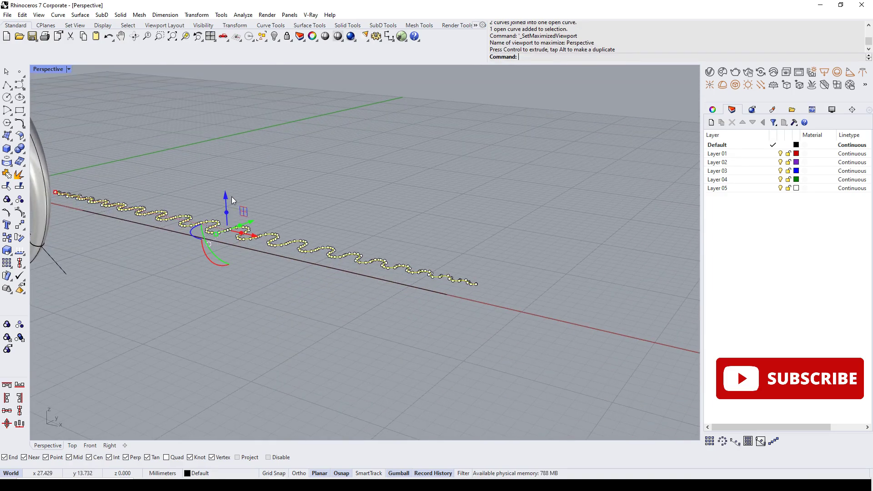
Show the hidden straight surface again in the Front view
key(ctrl+F2)
scroll(310, 224, down, 3)
key(ctrl+shift+h)
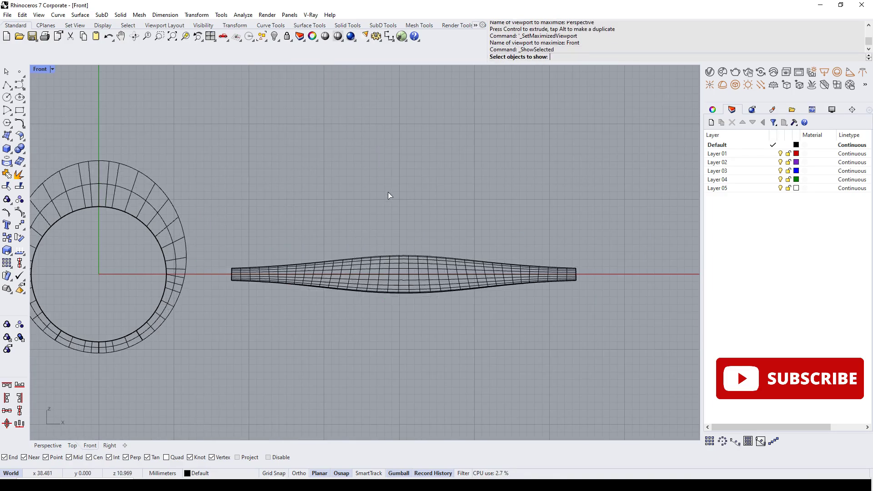
click(430, 263)
key(Return)
Move the wave curve further up in the Front view until it sits just above the surface's crest
drag(397, 226, 403, 216)
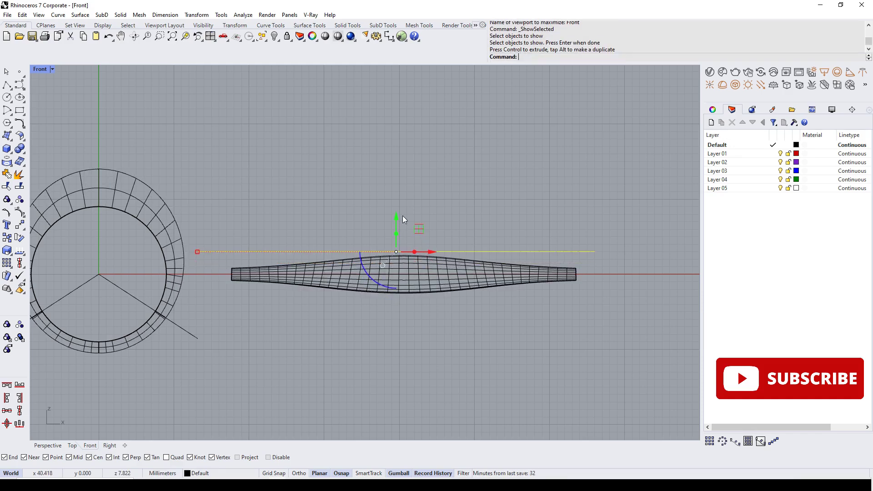
key(ctrl+F3)
scroll(256, 245, up, 5)
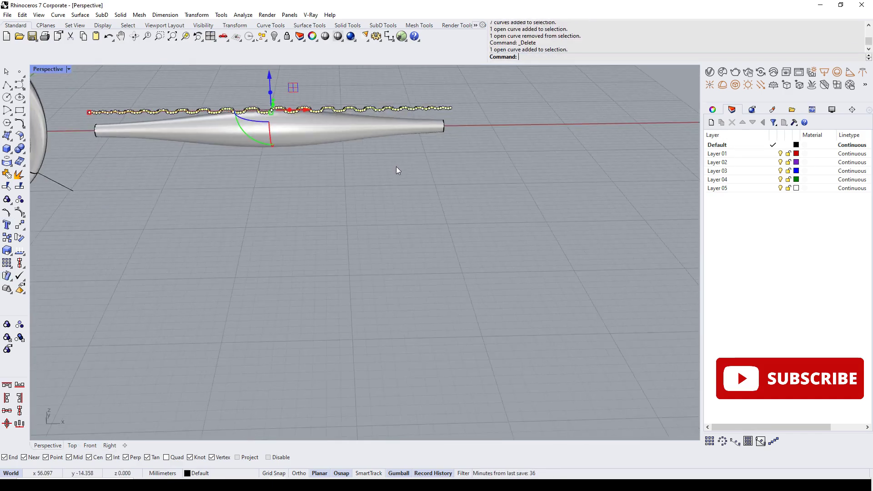
Bend the wave curve symmetrically in the Front view, from the crest to its end, so it follows the straight surface's taper
key(ctrl+F3)
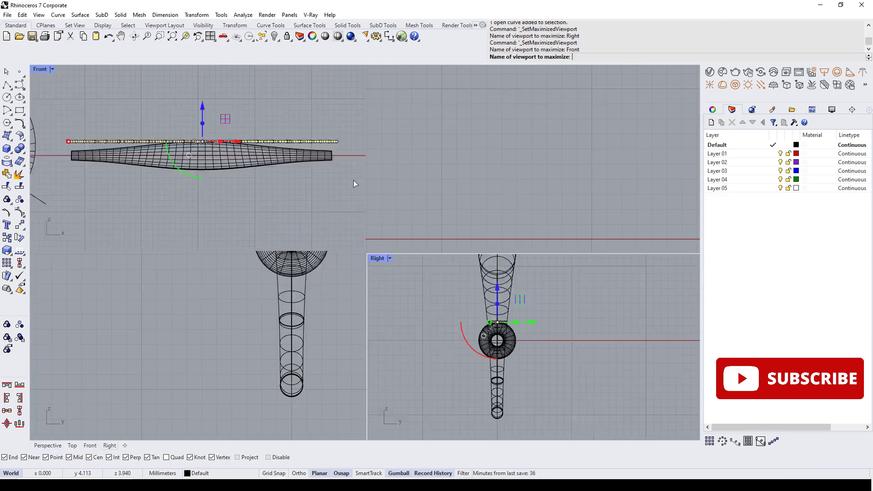
key(ctrl+F2)
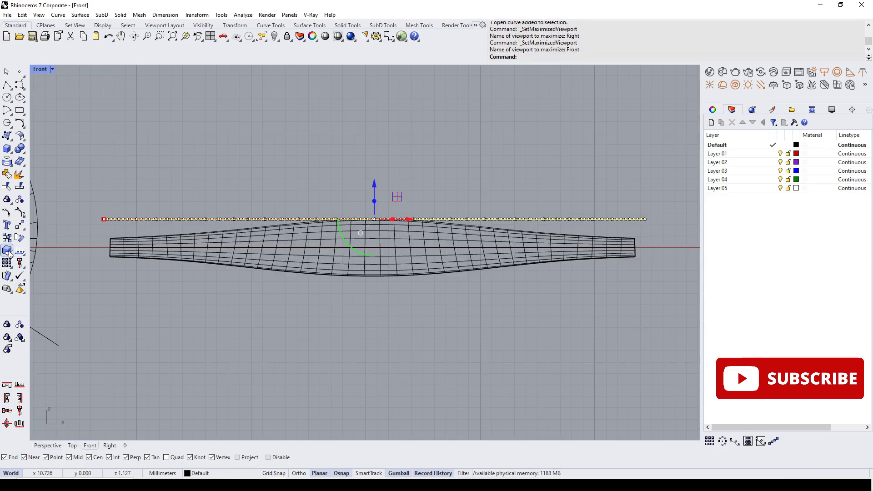
click(9, 283)
click(33, 294)
scroll(351, 255, up, 3)
click(350, 255)
scroll(76, 189, down, 1)
click(68, 239)
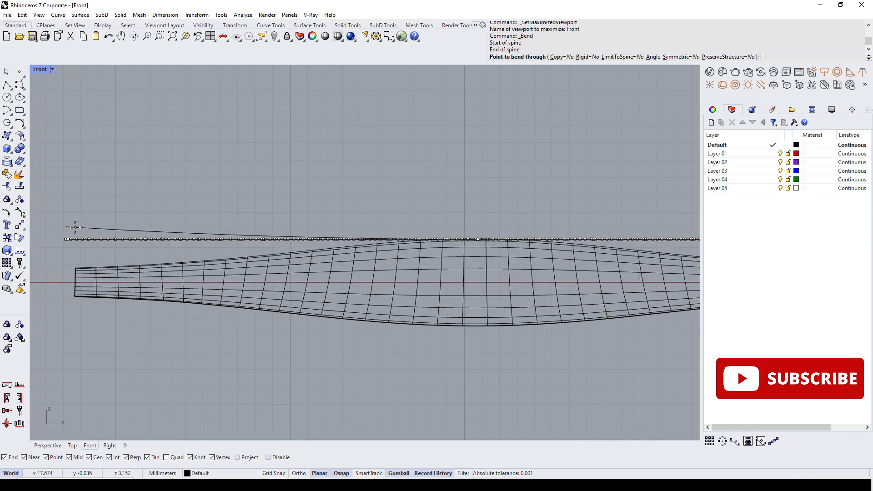
click(682, 57)
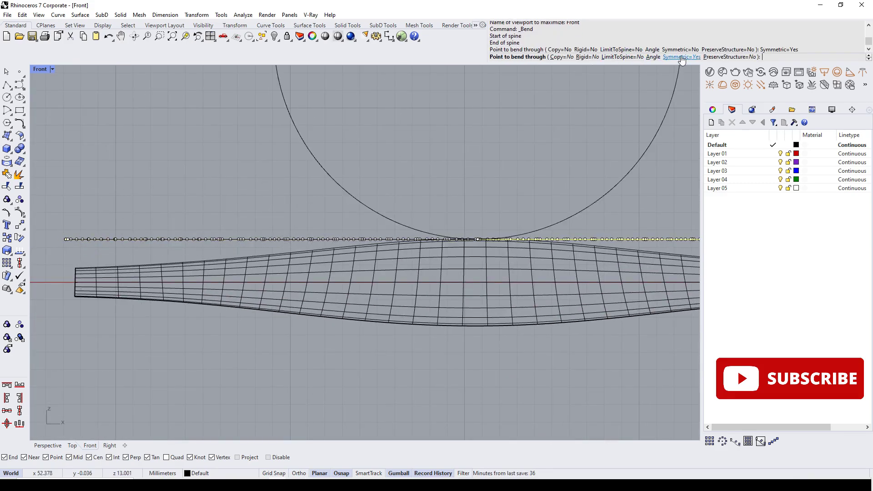
click(76, 268)
key(Escape)
Rebuild the bent wave curve with a point count of 200 and degree 3
key(ctrl+F4)
mouse_move(284, 163)
right_down()
mouse_move(239, 157)
mouse_move(246, 165)
right_up()
scroll(244, 146, up, 8)
click(245, 144)
click(245, 152)
scroll(245, 152, down, 10)
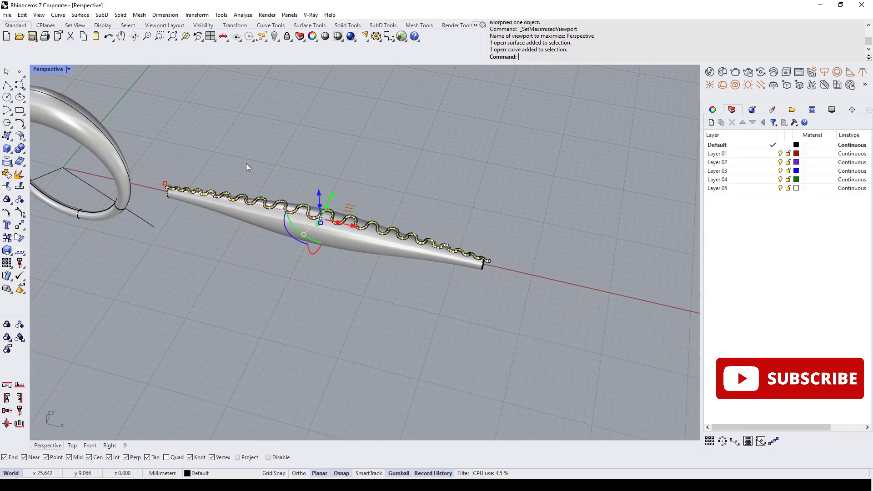
scroll(224, 199, up, 6)
click(231, 193)
text(R)
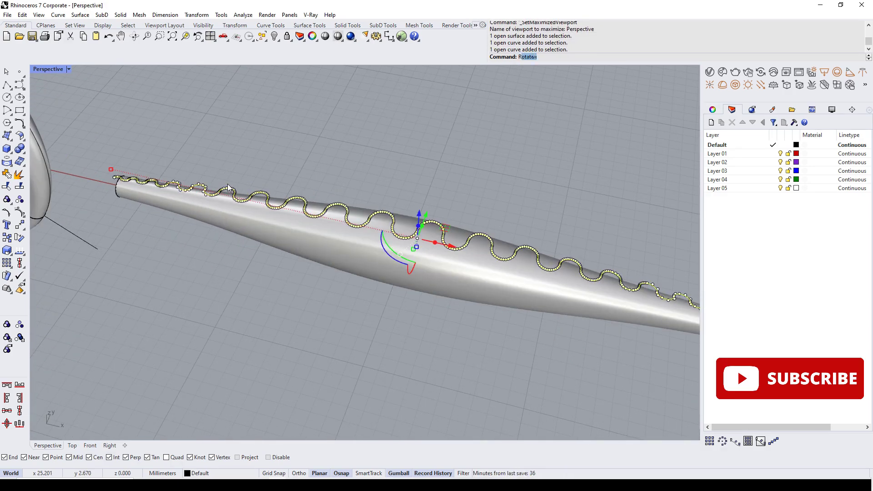
text(ebuild)
key(Return)
drag(718, 203, 681, 204)
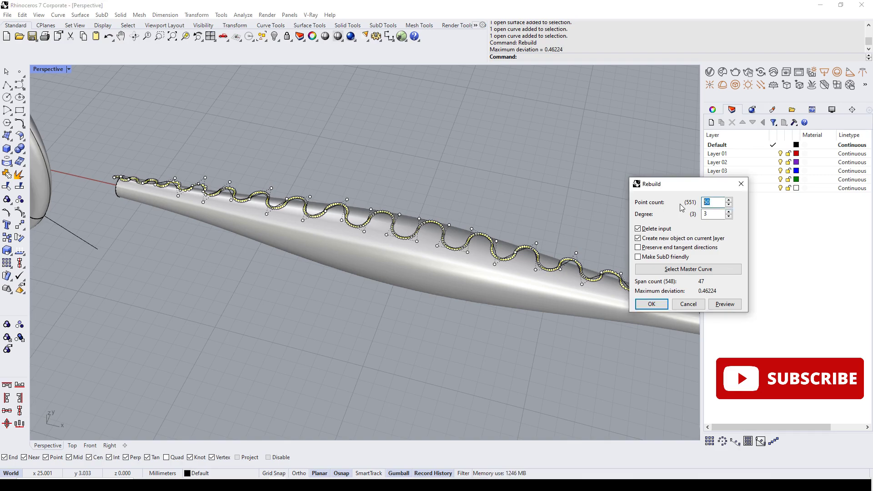
scroll(518, 243, up, 7)
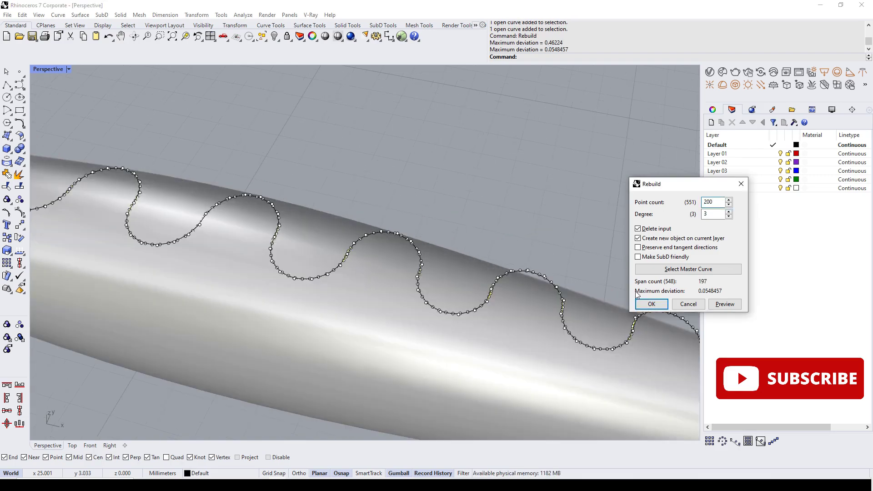
click(648, 304)
Polar array the wave curve in the Right view around the straight surface's centre with 6 items
scroll(478, 255, down, 9)
right_drag(479, 254, 387, 239)
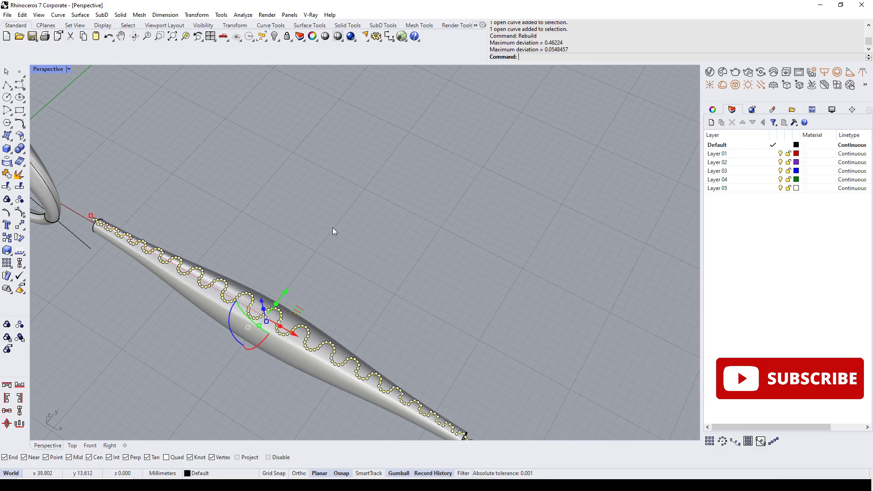
key(ctrl+F3)
scroll(305, 206, up, 5)
key(Return)
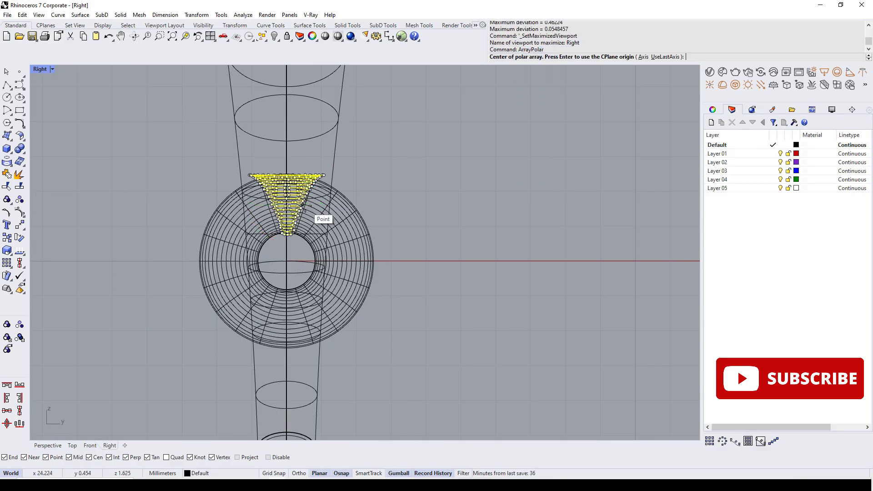
click(287, 261)
text(6)
key(Return)
key(Return)
key(Return)
Twist the six arrayed wave curves around the straight surface's lengthwise axis, picking the twist angle in the Right view
key(ctrl+F4)
scroll(394, 215, down, 3)
right_drag(433, 350, 478, 228)
scroll(489, 160, up, 6)
drag(490, 161, 477, 219)
scroll(522, 217, up, 10)
key(Escape)
key(Escape)
mouse_move(587, 143)
mouse_down()
mouse_move(545, 245)
mouse_move(547, 259)
mouse_up()
click(12, 278)
click(60, 280)
click(516, 193)
scroll(558, 194, down, 8)
right_drag(144, 205, 309, 189)
scroll(413, 164, up, 8)
click(464, 136)
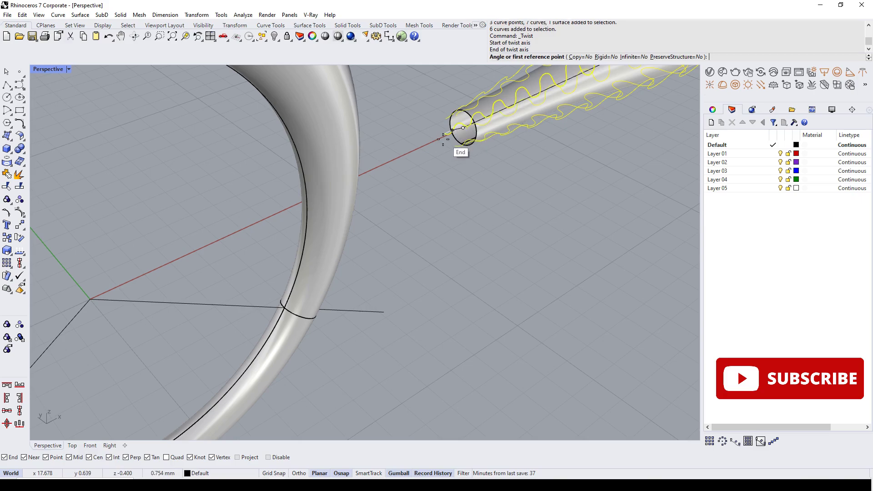
key(ctrl+F3)
shift+click(336, 200)
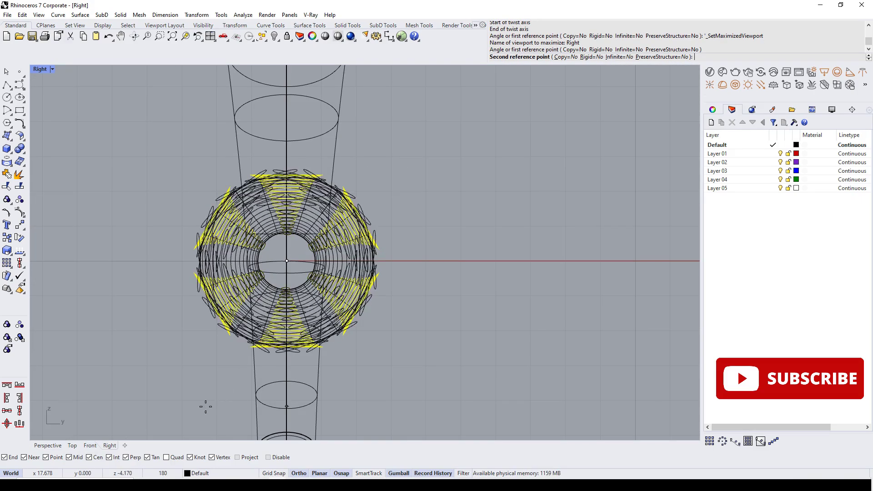
shift+click(142, 298)
key(ctrl+F4)
scroll(383, 287, down, 8)
right_drag(384, 287, 474, 252)
key(Escape)
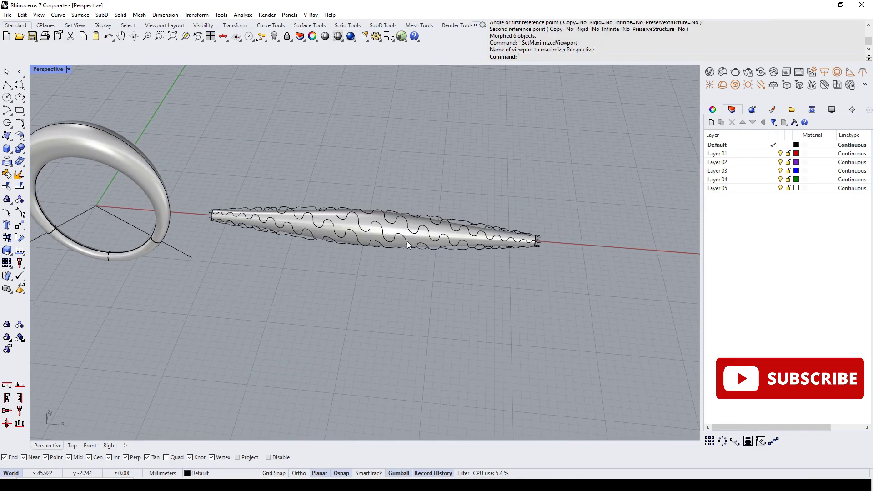
Pull the six twisted wave curves onto the straight surface and hide the original curves
right_drag(408, 241, 357, 209)
scroll(386, 218, up, 8)
drag(646, 375, 640, 357)
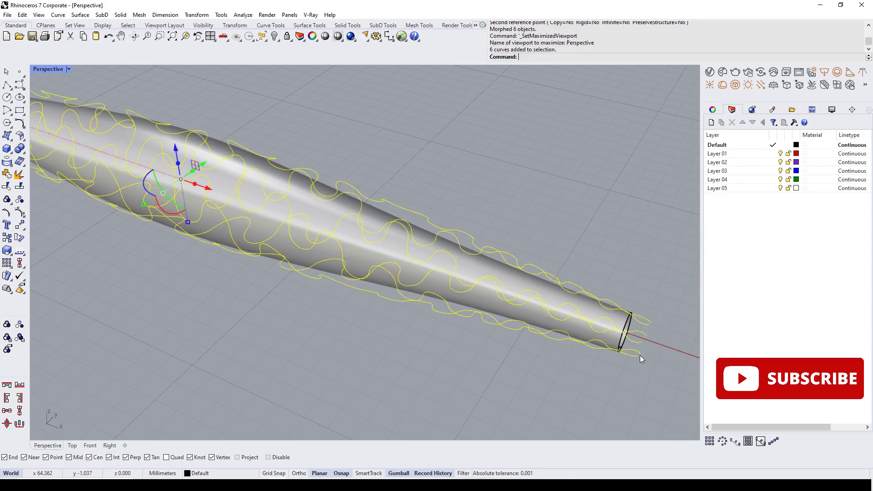
click(10, 166)
click(33, 167)
click(235, 184)
right_click(235, 184)
scroll(241, 183, down, 6)
right_drag(241, 183, 289, 174)
scroll(584, 158, up, 5)
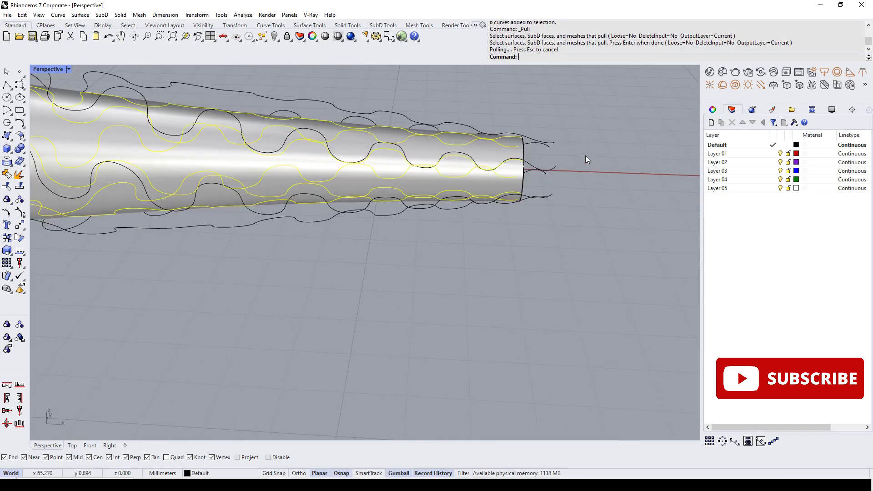
key(ctrl+h)
Pipe the curves on the straight surface, leaving the surface itself out, with radius 1 mm
scroll(523, 196, down, 5)
drag(376, 149, 355, 212)
scroll(355, 200, up, 5)
ctrl+click(356, 200)
scroll(381, 200, down, 5)
text(zs)
key(Return)
right_drag(382, 201, 342, 264)
text(pipe)
key(Return)
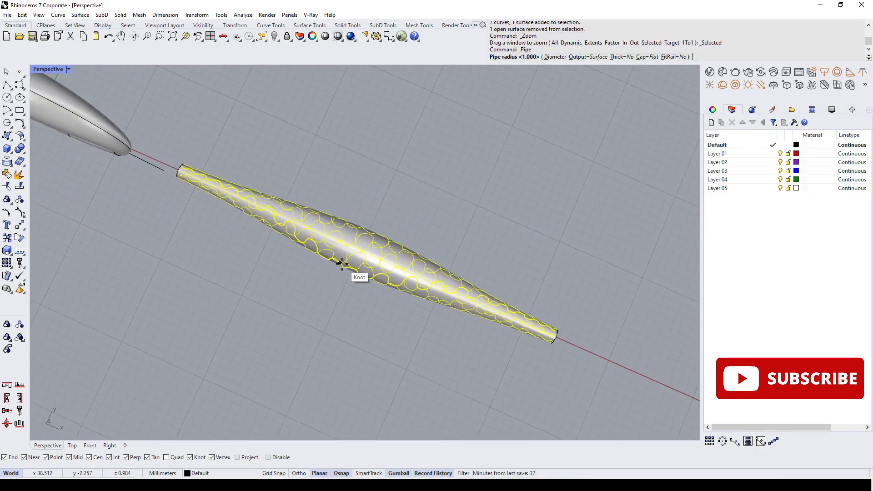
click(341, 264)
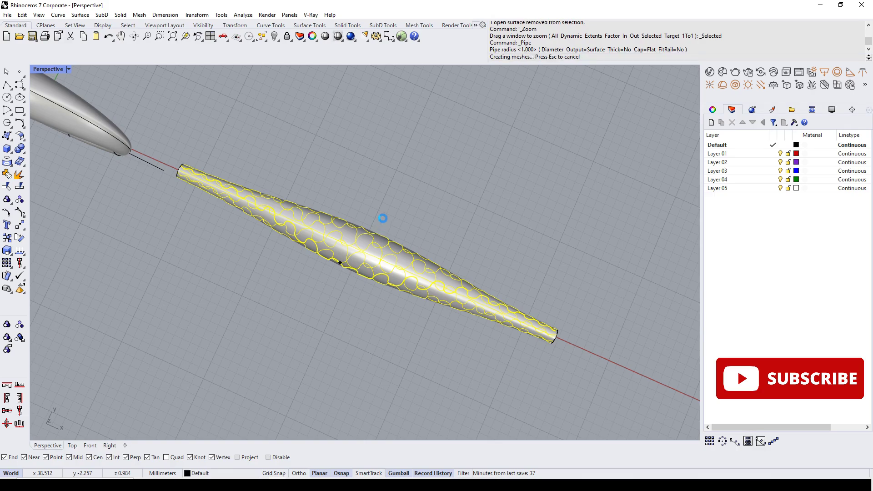
key(Escape)
Examine the thickness and overlap of the piped curves in shaded and rendered display
scroll(371, 240, up, 6)
right_drag(355, 243, 380, 196)
key(ctrl+alt+s)
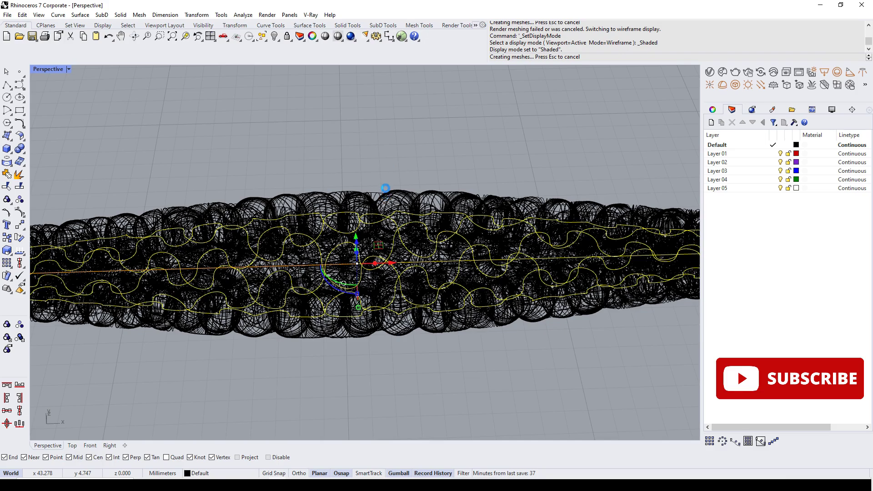
key(Escape)
scroll(385, 187, down, 6)
mouse_move(386, 187)
right_down()
mouse_move(396, 159)
mouse_move(356, 143)
right_up()
scroll(397, 159, up, 6)
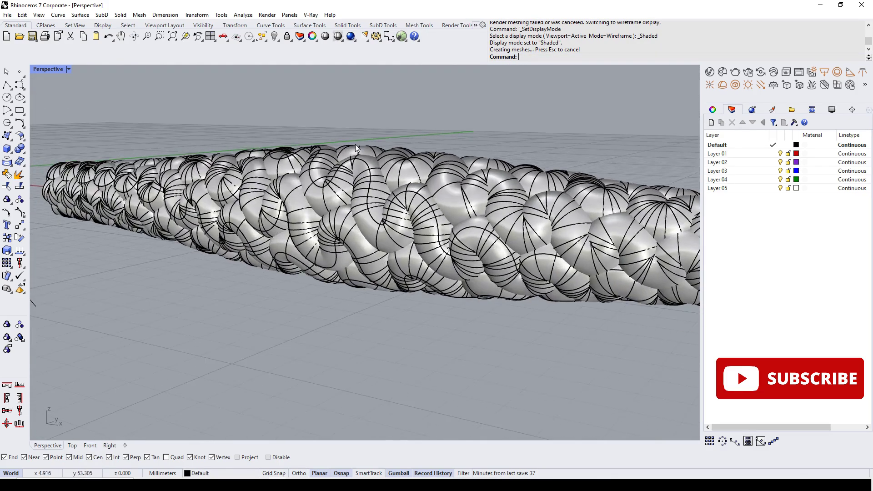
key(ctrl+alt+r)
scroll(364, 165, down, 6)
right_drag(319, 207, 481, 232)
scroll(306, 193, up, 6)
scroll(361, 208, down, 6)
scroll(361, 208, up, 4)
scroll(325, 222, up, 7)
mouse_move(326, 222)
right_down()
mouse_move(374, 186)
mouse_move(327, 199)
mouse_move(307, 175)
mouse_move(381, 172)
mouse_move(455, 200)
right_up()
scroll(327, 198, down, 3)
key(ctrl+alt+w)
scroll(327, 198, down, 3)
key(ctrl+alt+s)
scroll(321, 195, up, 6)
click(380, 172)
scroll(380, 171, down, 2)
shift+click(425, 160)
Return to wireframe display and undo the 1 mm radius pipes
scroll(424, 160, down, 3)
key(ctrl+alt+w)
scroll(504, 230, down, 3)
key(ctrl+z)
Pipe the curves on the straight surface again with radius 0.5 mm and display them shaded
scroll(320, 278, up, 3)
ctrl+click(333, 225)
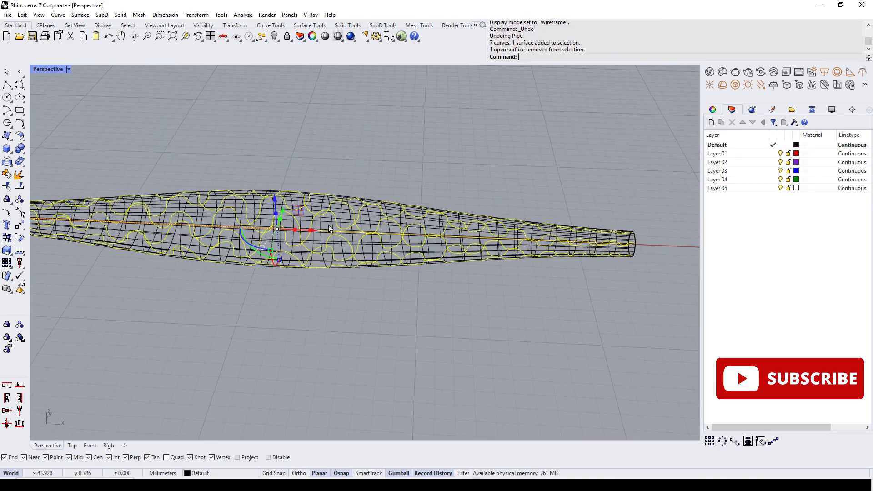
right_click(326, 225)
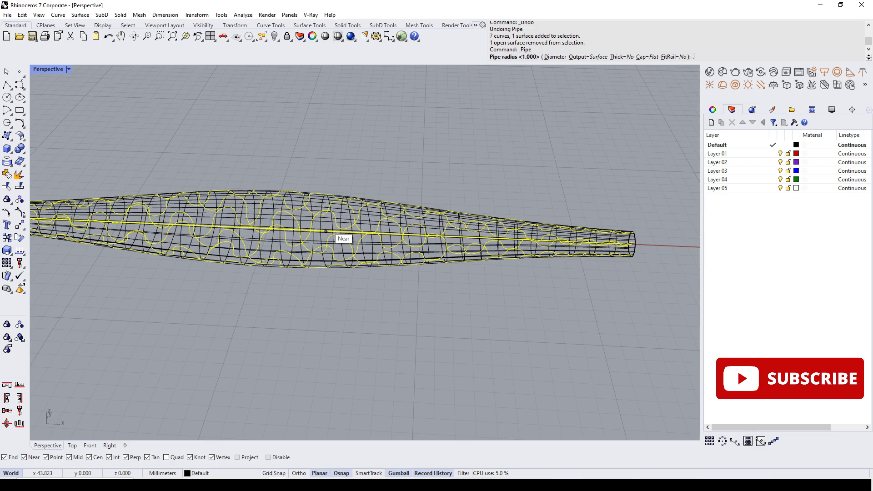
text(.5)
key(Return)
key(ctrl+alt+s)
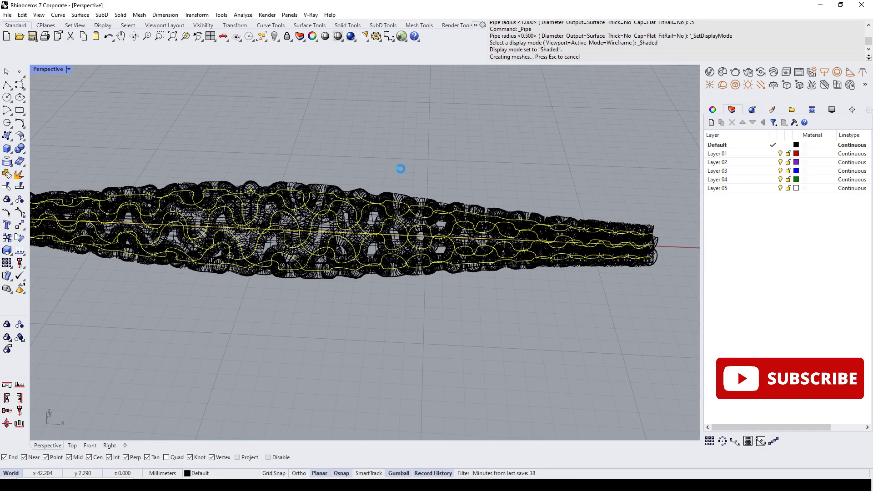
Examine the thinner pipes along the straight surface in shaded and rendered display
mouse_move(382, 187)
right_down()
mouse_move(353, 214)
mouse_move(436, 267)
right_up()
scroll(438, 192, down, 5)
right_drag(439, 192, 225, 199)
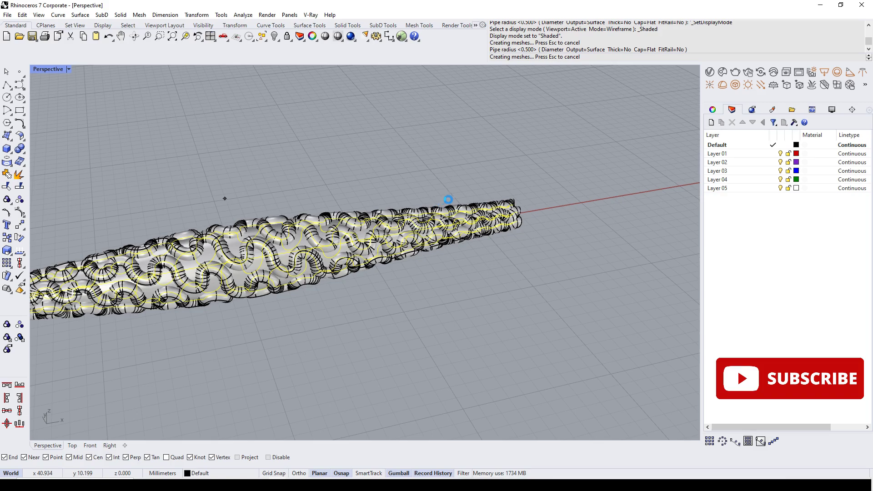
scroll(257, 232, up, 2)
key(ctrl+alt+r)
right_drag(259, 236, 361, 249)
scroll(292, 268, down, 5)
click(284, 254)
click(280, 190)
click(185, 36)
click(291, 295)
Return to wireframe display and undo the 0.5 mm radius pipes
scroll(370, 238, up, 3)
scroll(370, 238, down, 6)
key(ctrl+alt+w)
key(ctrl+z)
Rebuild the six pulled wave curves at degree 3, excluding the surface and straight line, after previewing a point count of 100
scroll(368, 182, down, 5)
right_drag(369, 182, 411, 193)
drag(416, 155, 394, 242)
scroll(428, 209, up, 6)
ctrl+click(427, 210)
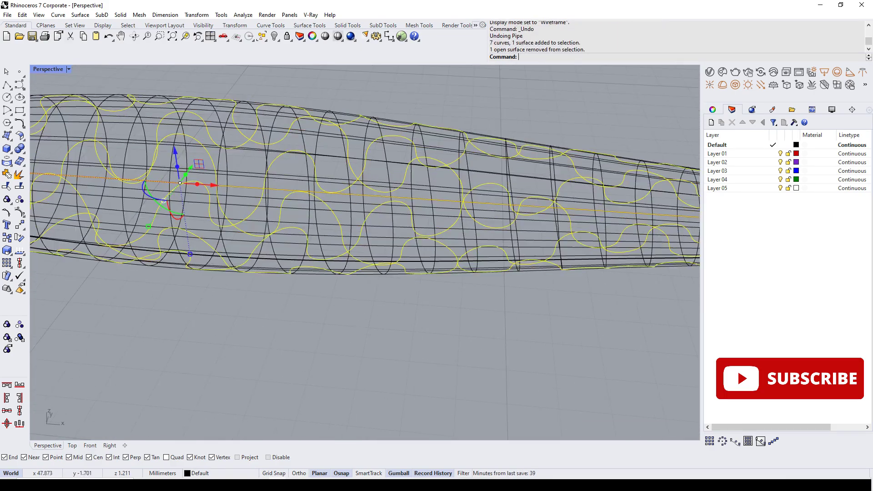
ctrl+click(428, 194)
scroll(419, 200, down, 5)
text(Rebuild)
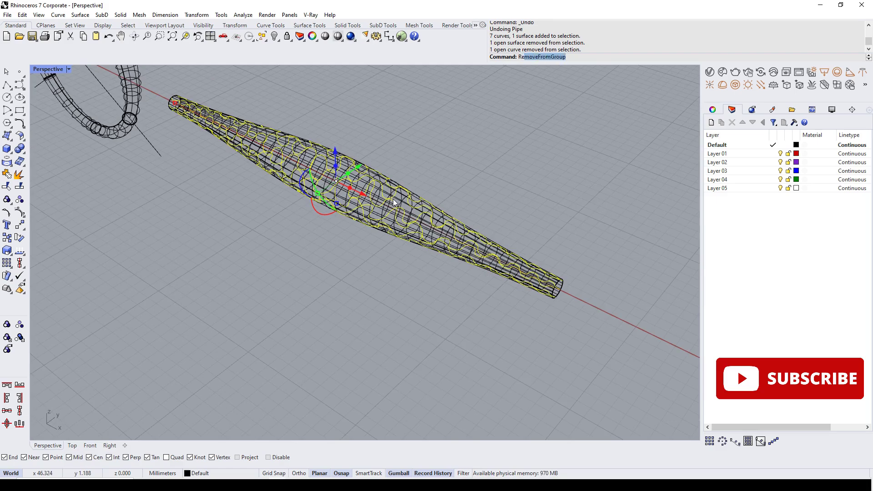
key(Return)
right_drag(543, 263, 565, 274)
scroll(567, 297, up, 6)
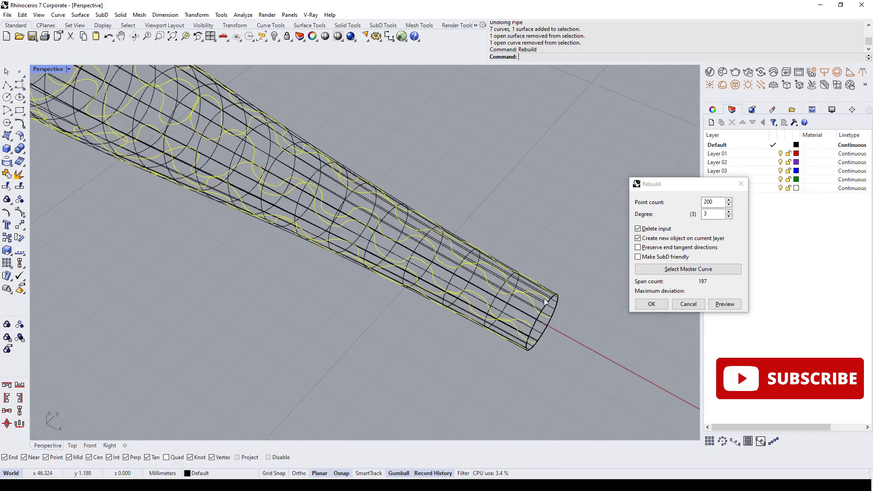
click(714, 202)
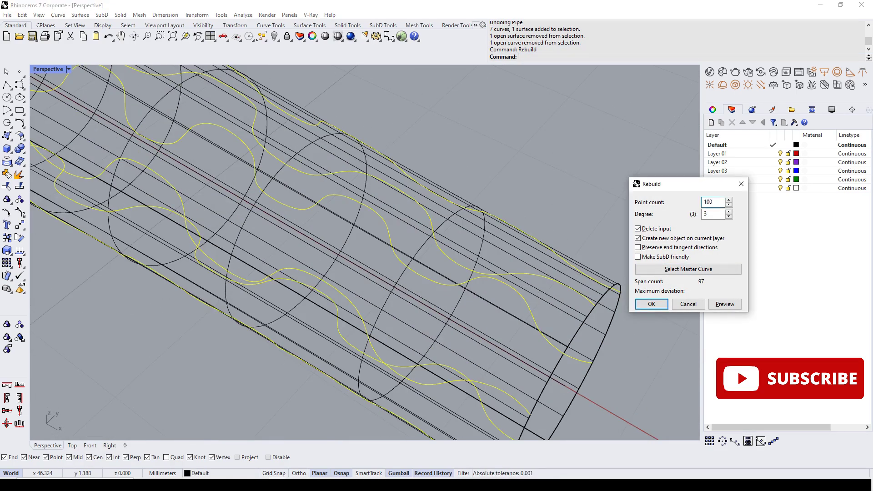
click(724, 304)
scroll(335, 266, down, 2)
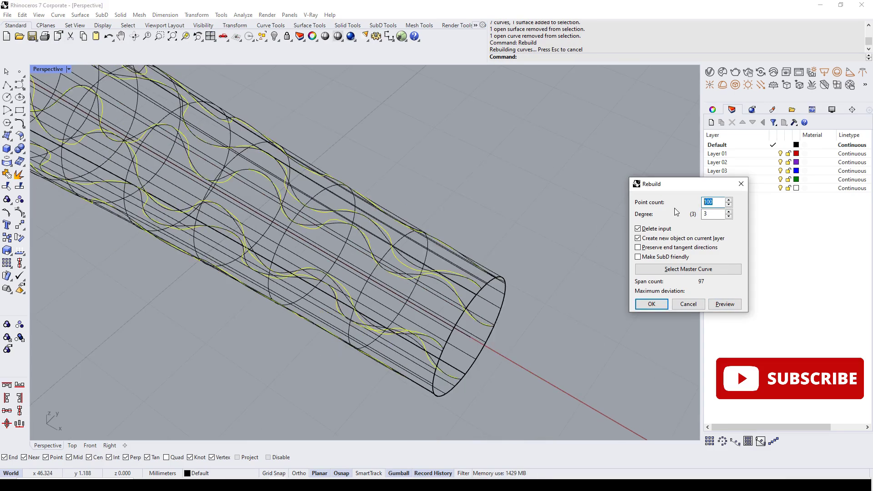
click(725, 305)
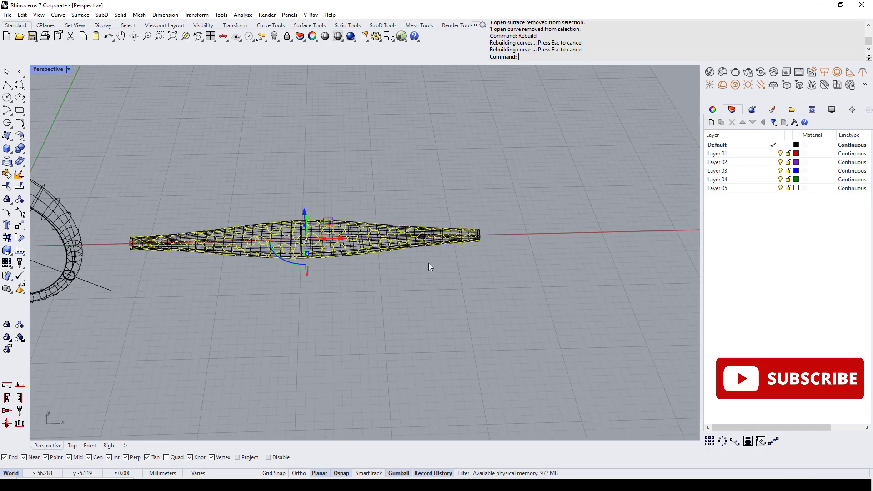
Pipe the rebuilt wave curves with radius 0.8 mm and display them shaded
right_click(428, 263)
text(.8)
key(Return)
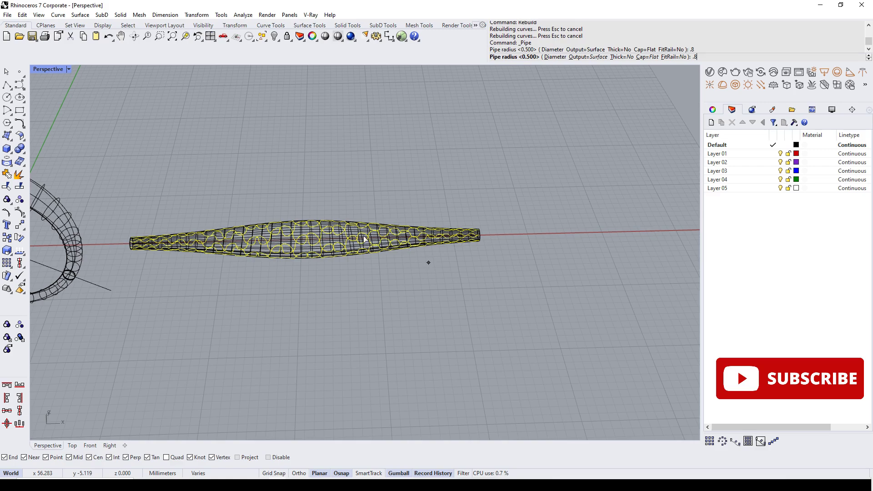
key(ctrl+alt+s)
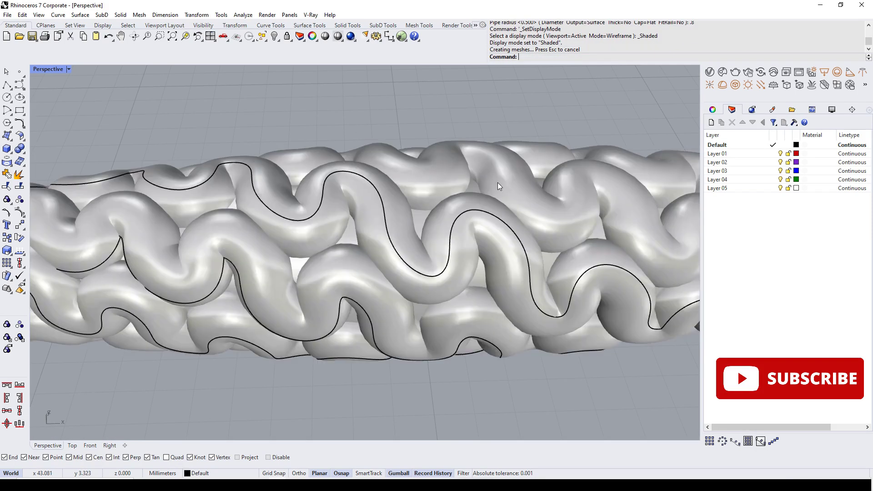
Check the pipes in rendered display and undo the 0.8 mm radius pipes
scroll(498, 181, down, 5)
key(ctrl+alt+r)
scroll(526, 194, down, 3)
right_drag(526, 193, 487, 165)
scroll(440, 230, up, 5)
key(ctrl+z)
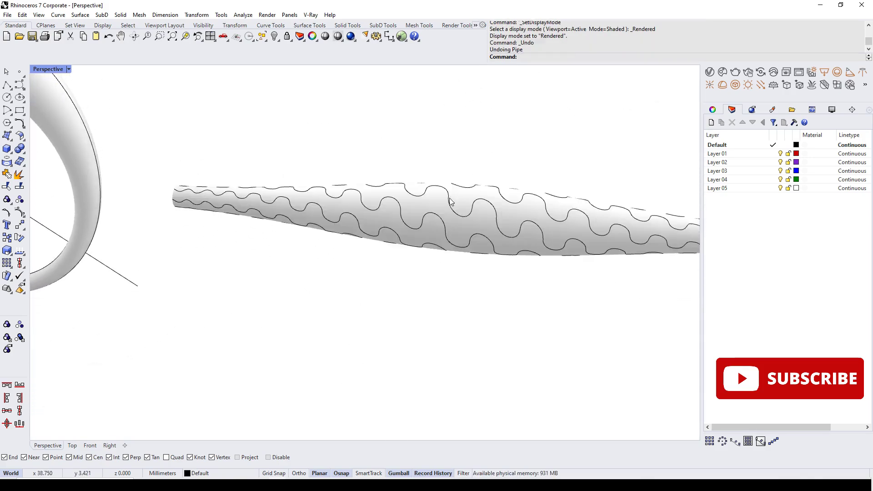